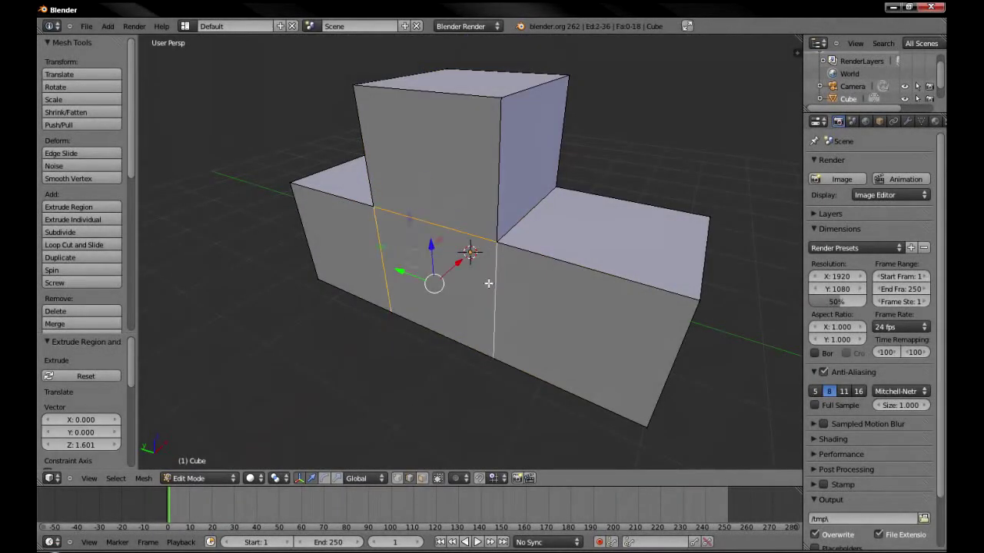
Delete the selected left-half edges of the block and return to Object Mode.
key("x")
left_click(465, 319)
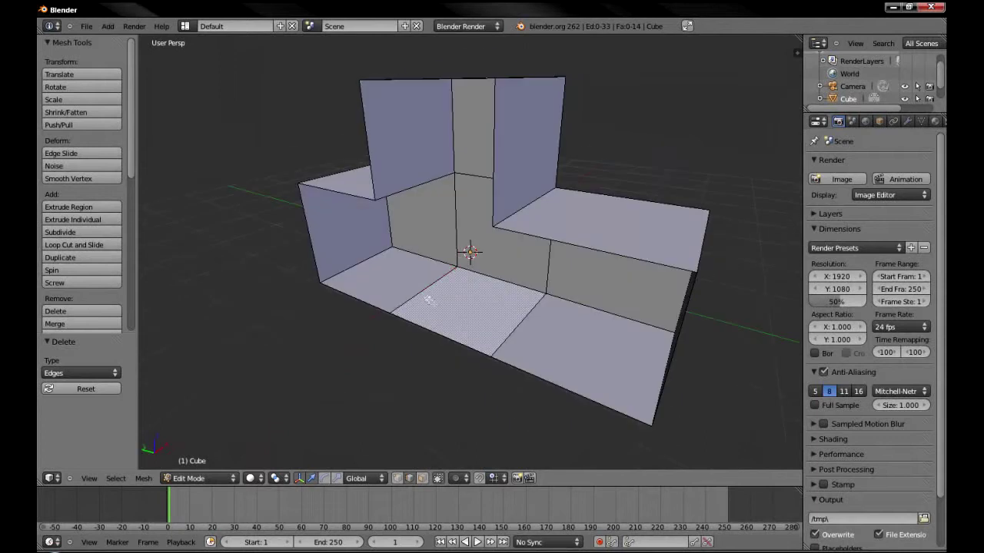
key("Tab")
Add a Mirror modifier to the half block with Clipping enabled at the seam.
left_click(908, 122)
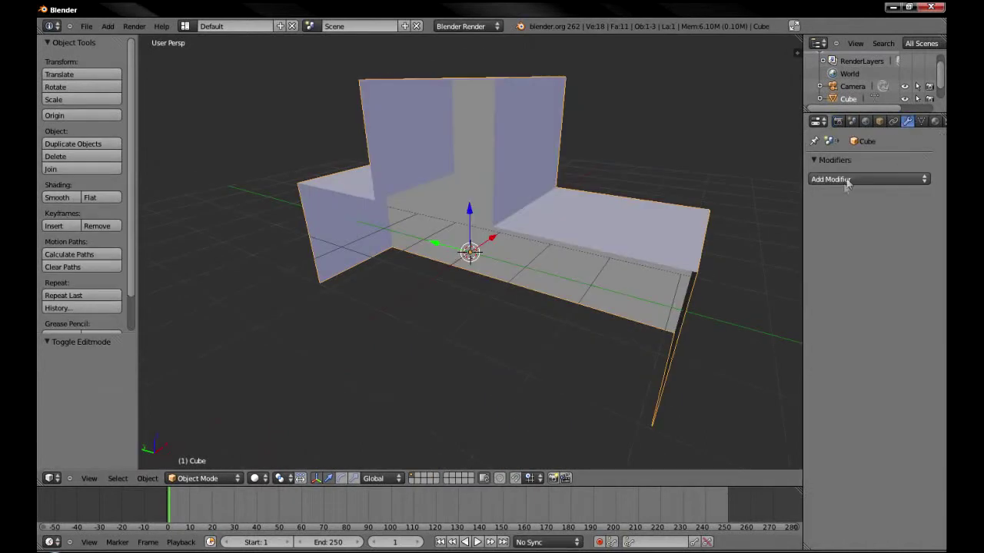
left_click(867, 179)
left_click(639, 303)
key("Tab")
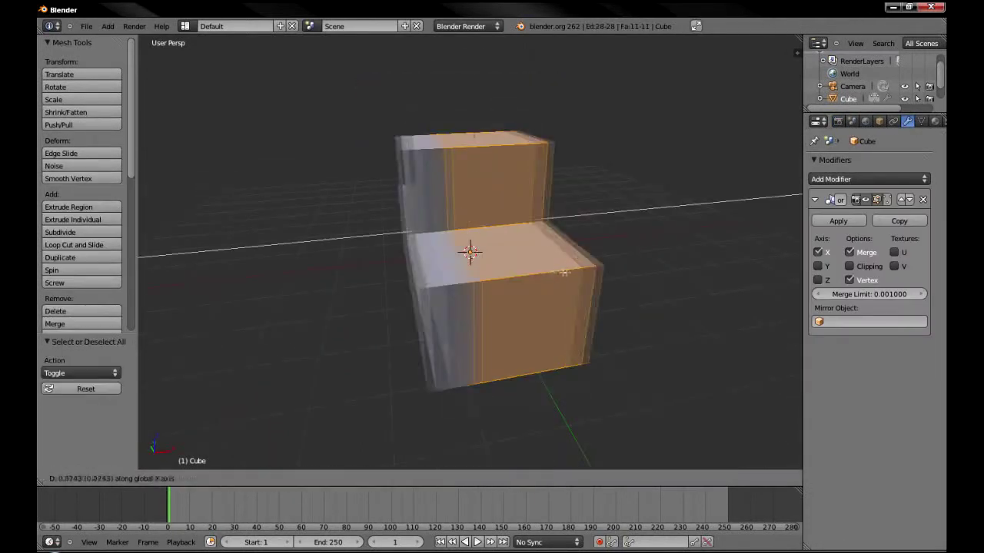
key("g")
key("x")
left_click(469, 291)
Extrude the side face loop 0.136 outward along X.
key("g")
key("z")
key("Escape")
key("g")
key("x")
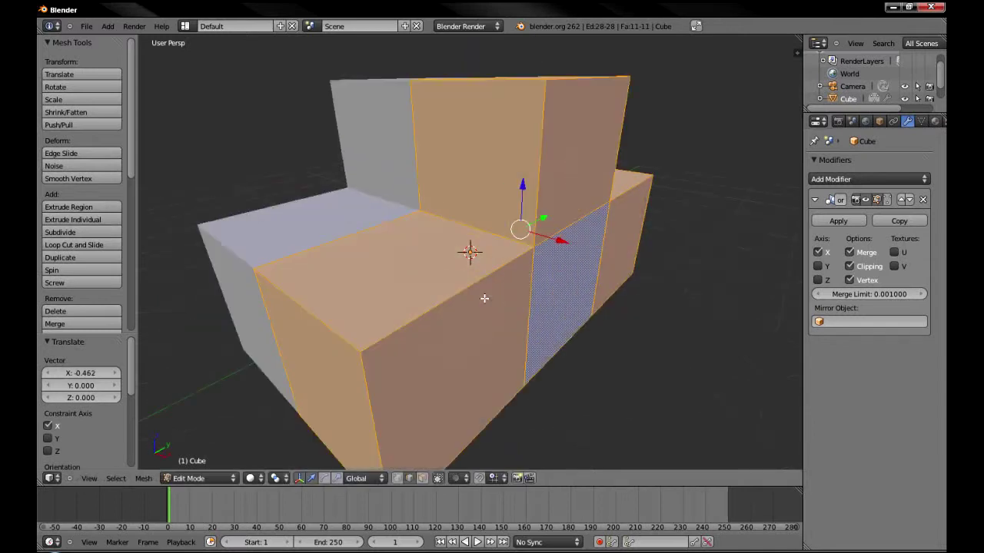
left_click(502, 270)
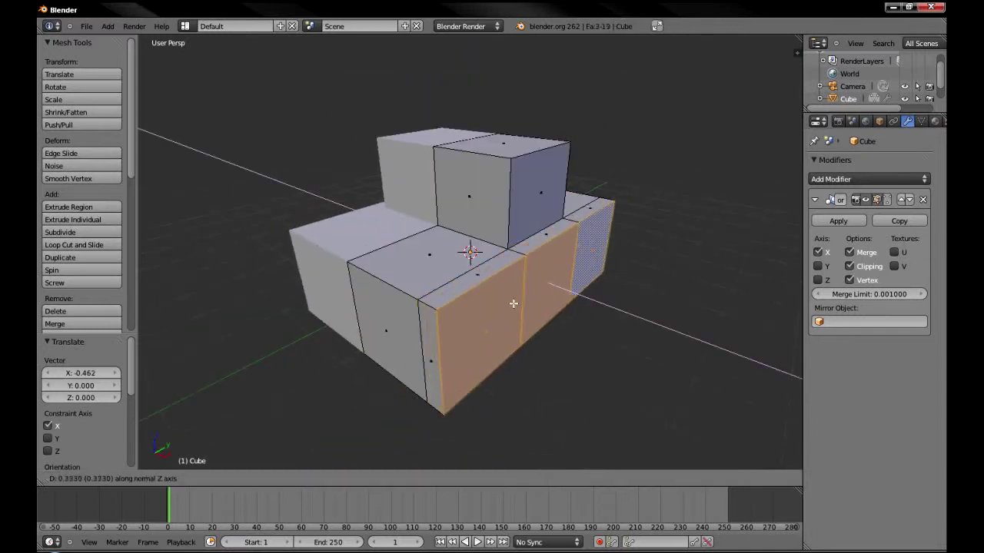
Select the front edge loop and lower it along Z.
right_click(531, 278, "alt")
key("g")
key("z")
left_click(532, 279)
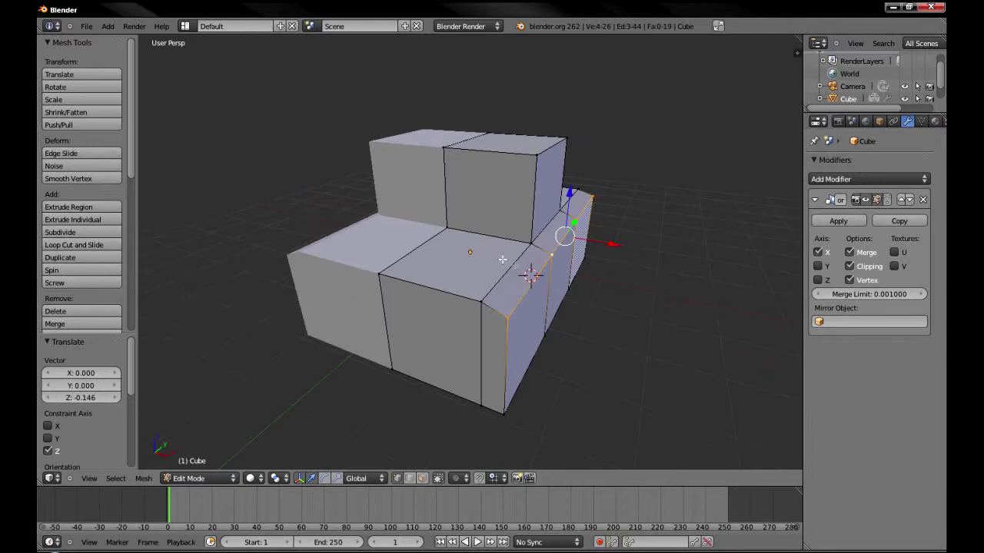
mouse_move(553, 297)
middle_mouse_down()
mouse_move(494, 290)
mouse_move(494, 260)
middle_mouse_up()
Deselect all and view the body's underside in solid shading.
key("a")
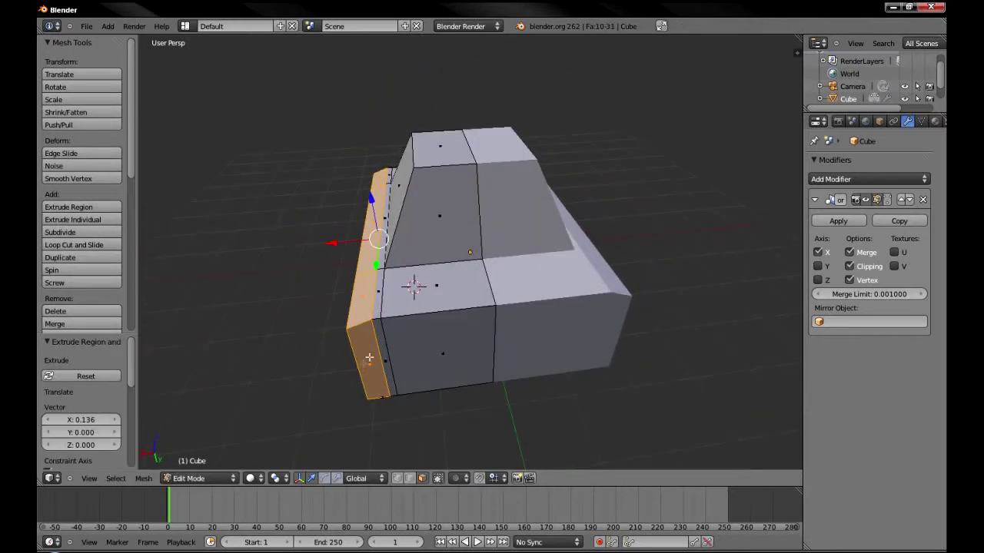
mouse_move(371, 336)
middle_mouse_down()
mouse_move(475, 180)
mouse_move(165, 119)
middle_mouse_up()
key("z")
Select the whole mesh and run Remove Doubles to merge duplicate vertices.
key("a")
key("w")
left_click(325, 334)
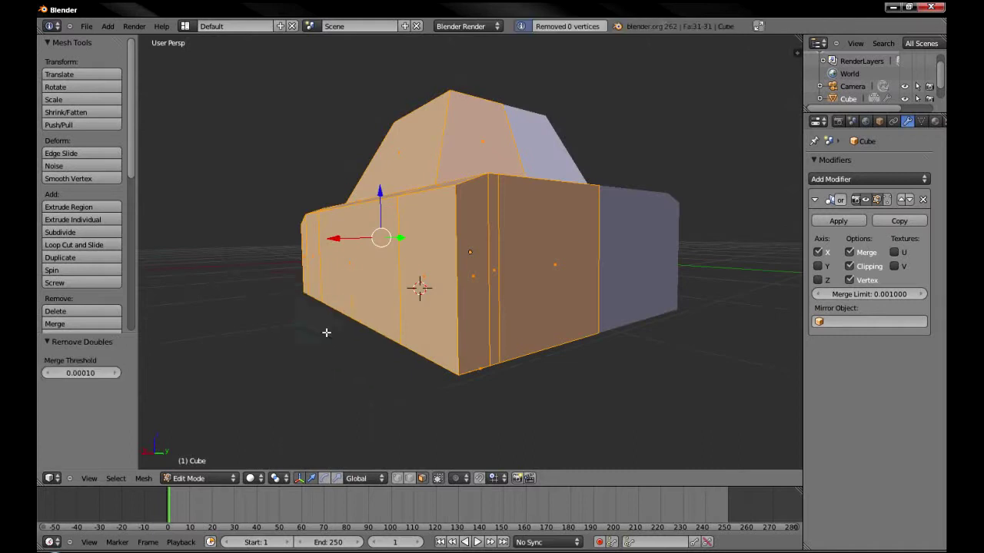
middle_click_drag(325, 333, 370, 413)
Delete two sets of stray edges from the body.
right_click(410, 304, "alt")
mouse_move(410, 304)
middle_mouse_down()
mouse_move(394, 159)
mouse_move(319, 304)
middle_mouse_up()
key("x")
left_click(319, 304)
key("z")
key("x")
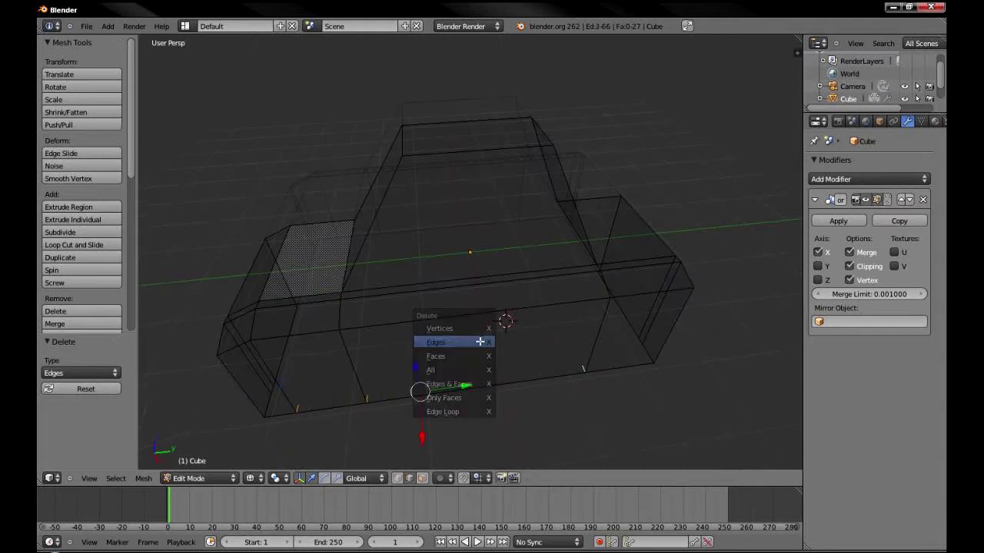
left_click(461, 342)
middle_click_drag(461, 342, 415, 461)
key("z")
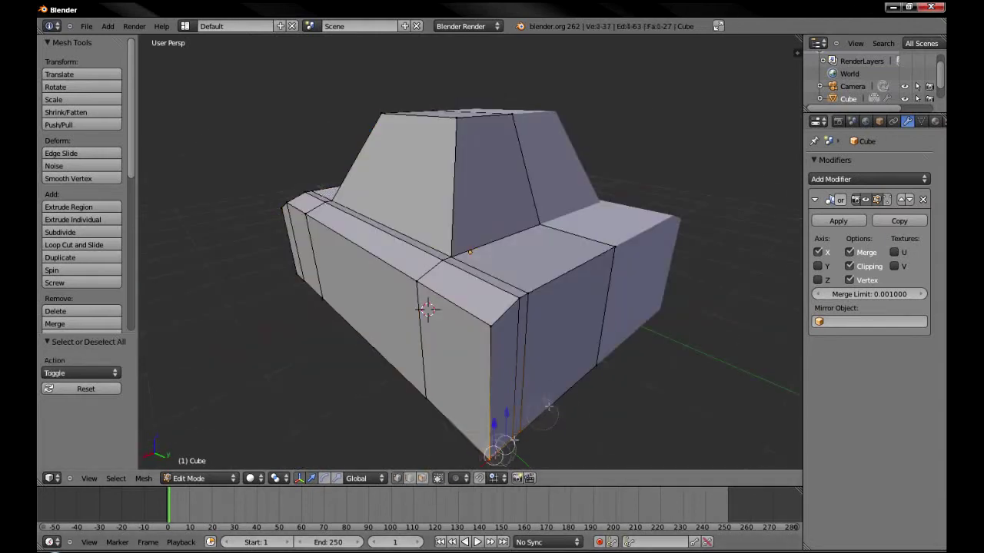
Delete a stray vertex on the underside using wireframe view.
key("z")
middle_click_drag(548, 406, 369, 285)
key("z")
key("z")
right_click_drag(395, 406, 377, 393)
key("x")
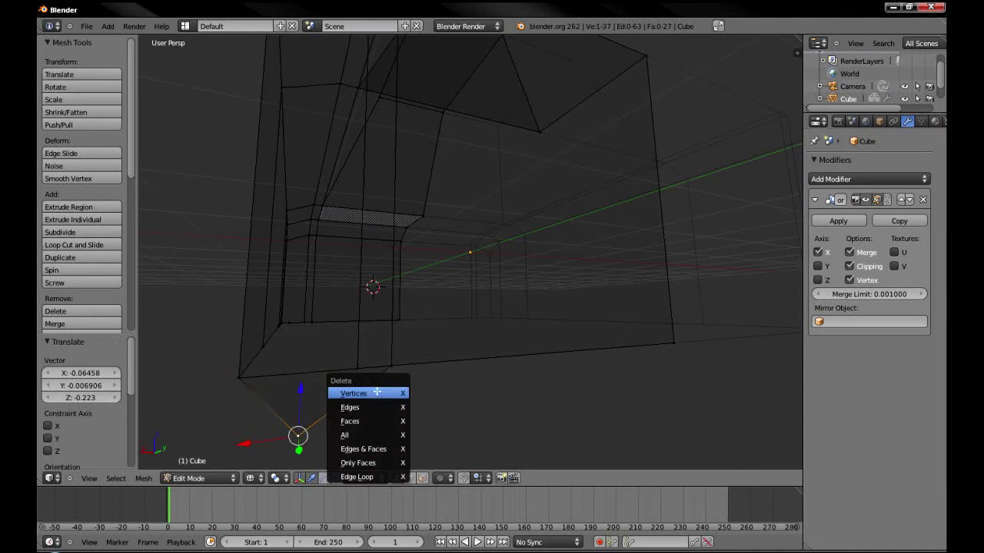
left_click(376, 393)
Extrude a side face and raise another face along Z to reshape the underside.
key("z")
scroll(533, 345, "down", 5)
right_click(523, 307)
scroll(523, 307, "up", 3)
key("e")
right_click(600, 324)
middle_click_drag(600, 324, 528, 352)
key("a")
right_click(495, 330)
key("g")
key("z")
left_click(582, 324)
mouse_move(582, 324)
middle_mouse_down()
mouse_move(582, 285)
mouse_move(549, 340)
mouse_move(500, 339)
mouse_move(477, 253)
mouse_move(472, 332)
middle_mouse_up()
right_click(499, 338)
Shift the top edge along X and add a horizontal loop cut around the body.
key("g")
key("x")
left_click(538, 347)
key("ctrl+r")
left_click(403, 296)
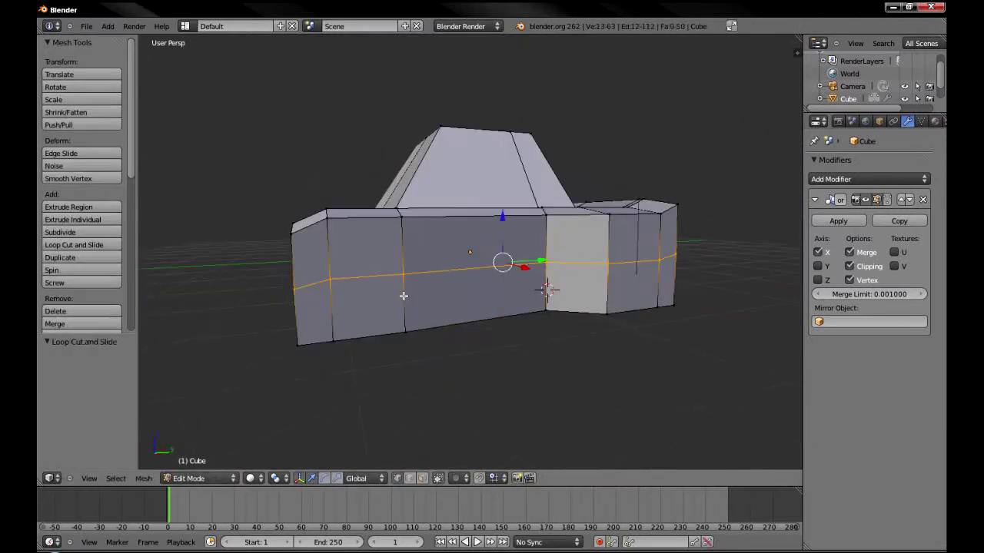
In side view, select the front block and move it along Y.
key("KP_3")
key("a")
key("z")
left_click_drag(283, 339, 285, 337)
left_click_drag(297, 274, 358, 340)
mouse_move(358, 341)
middle_mouse_down()
mouse_move(402, 296)
mouse_move(422, 306)
middle_mouse_up()
key("z")
right_click(334, 274)
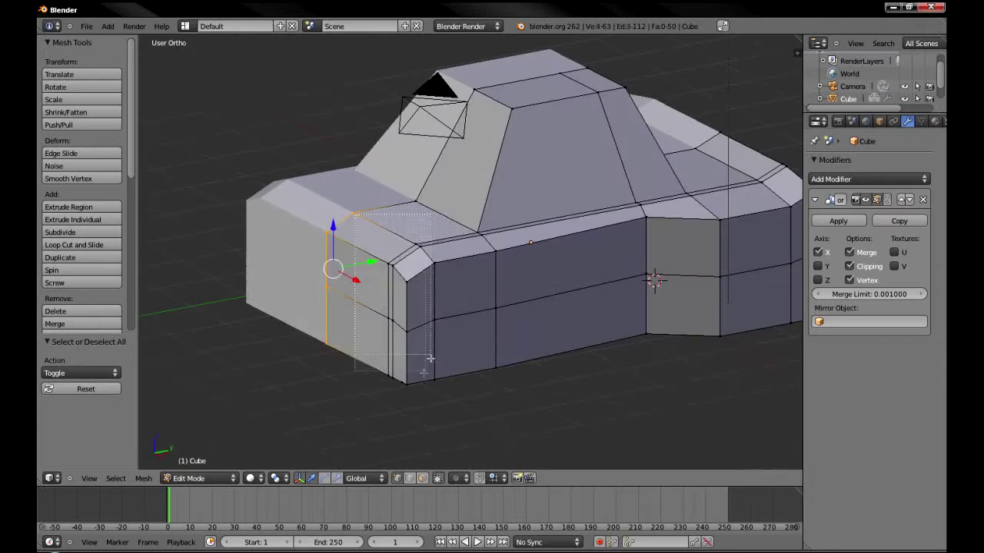
key("g")
key("y")
left_click(415, 334)
Add loop cuts along the side, then open and widen the front wheel arch along Y.
key("ctrl+r")
left_click(416, 333)
key("b")
mouse_move(417, 369)
left_mouse_down()
mouse_move(450, 413)
mouse_move(482, 421)
left_mouse_up()
key("x")
key("a")
key("a")
key("y")
key("s")
key("y")
left_click(512, 398)
middle_click_drag(512, 397, 591, 297)
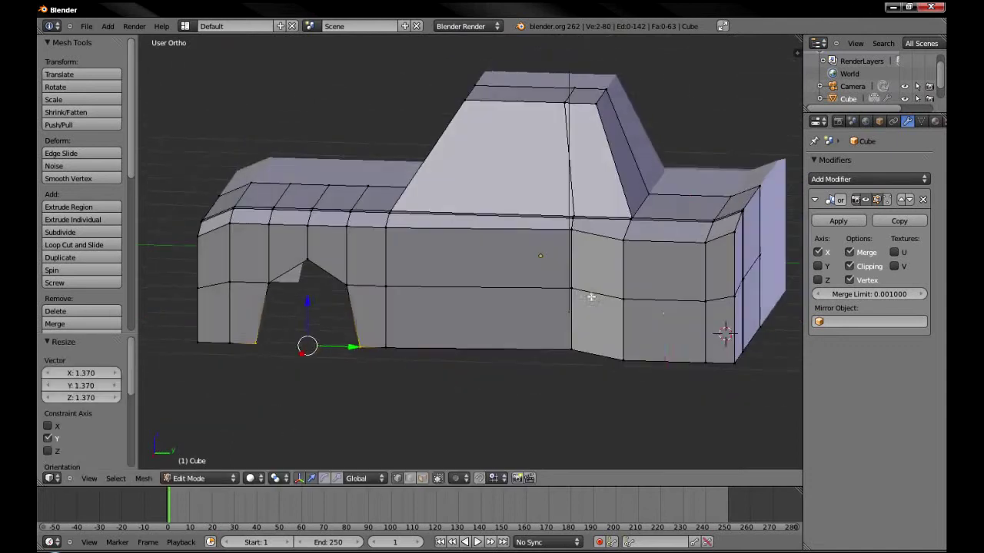
left_click(665, 312)
Cut the rear wheel arch, raising its top 0.263 along Z and widening it.
key("a")
key("b")
left_click_drag(641, 348, 695, 393)
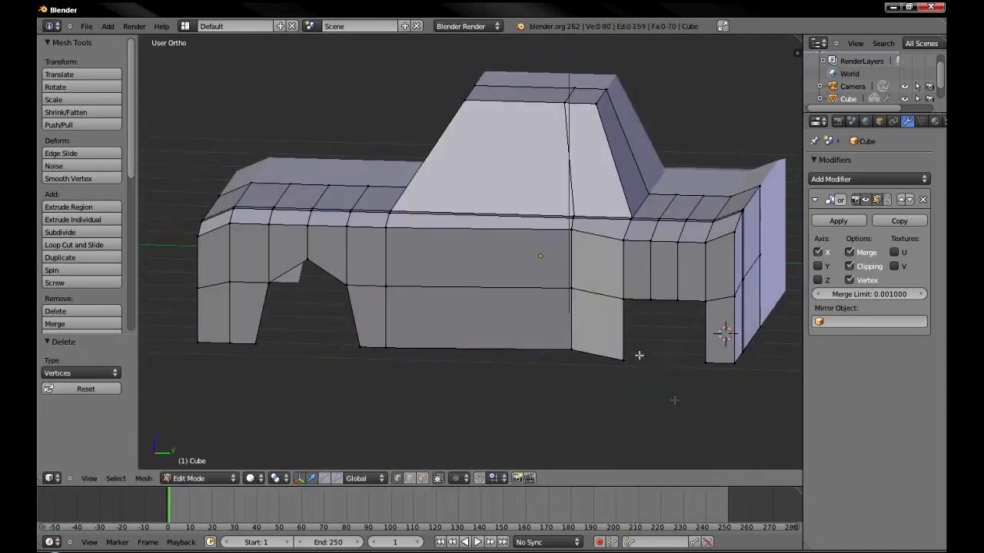
key("g")
key("z")
left_click(672, 326)
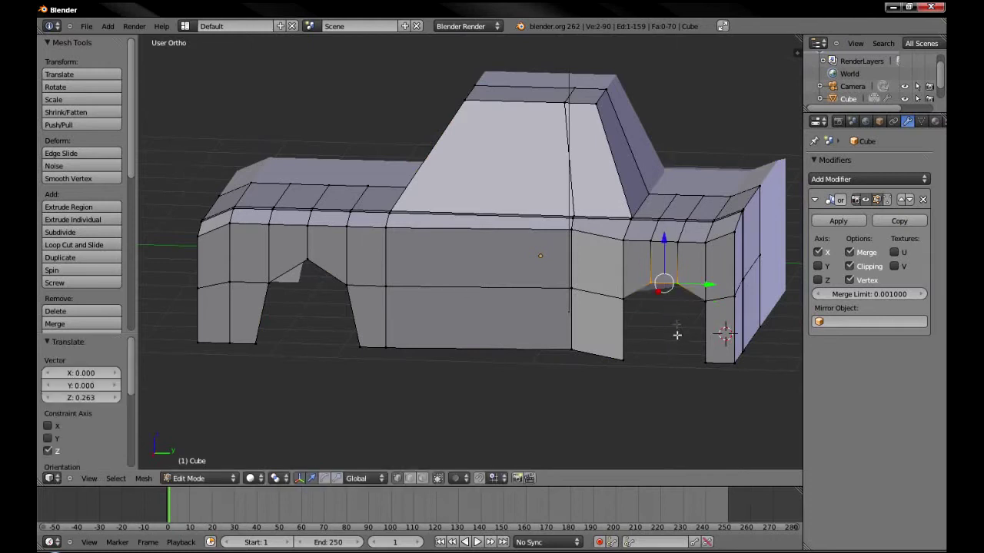
left_click_drag(623, 337, 643, 367)
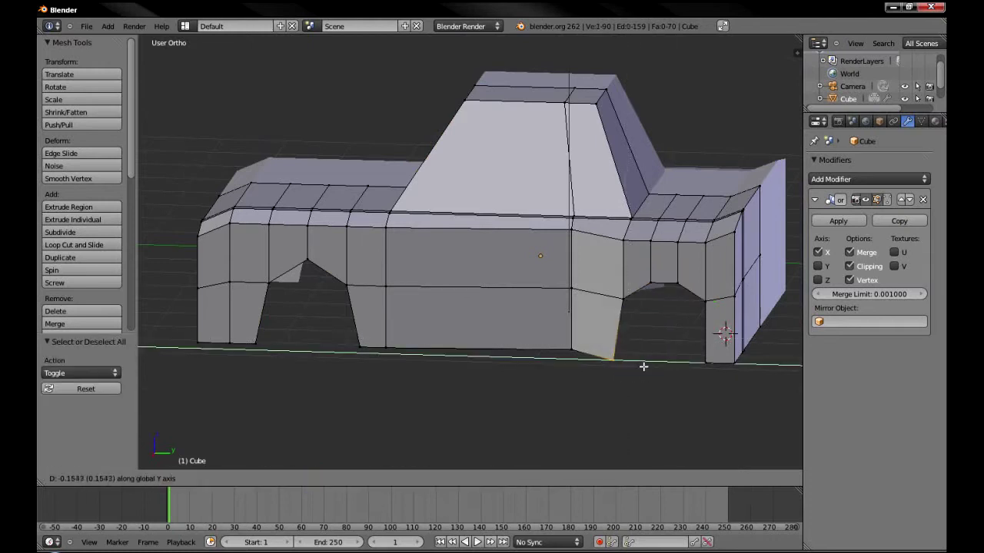
key("g")
left_click(643, 310)
Select the front arch's top vertices, exit Edit Mode and zoom onto the lower front corner.
key("a")
key("b")
left_click_drag(295, 254, 327, 269)
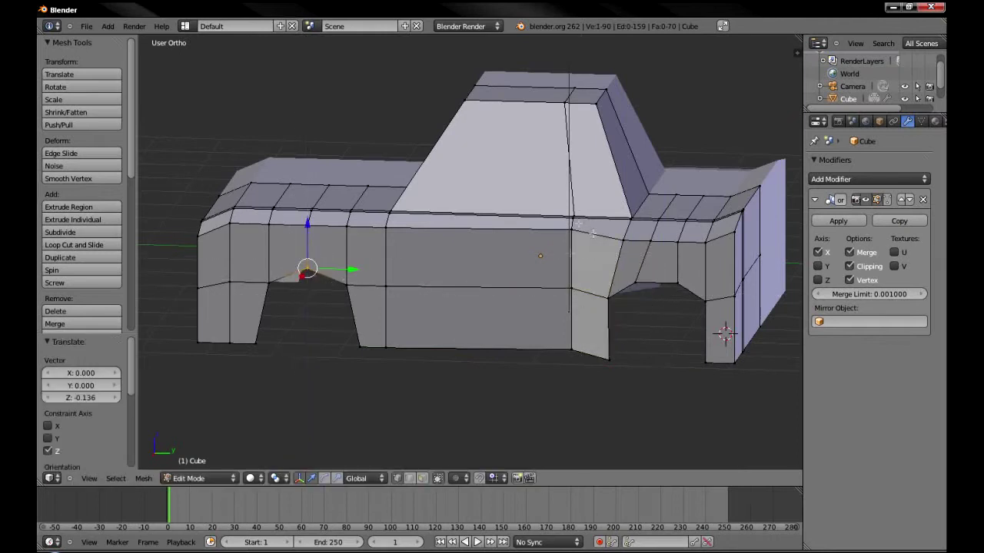
key("Tab")
key("Tab")
middle_click_drag(326, 270, 415, 331)
scroll(450, 358, "up", 5)
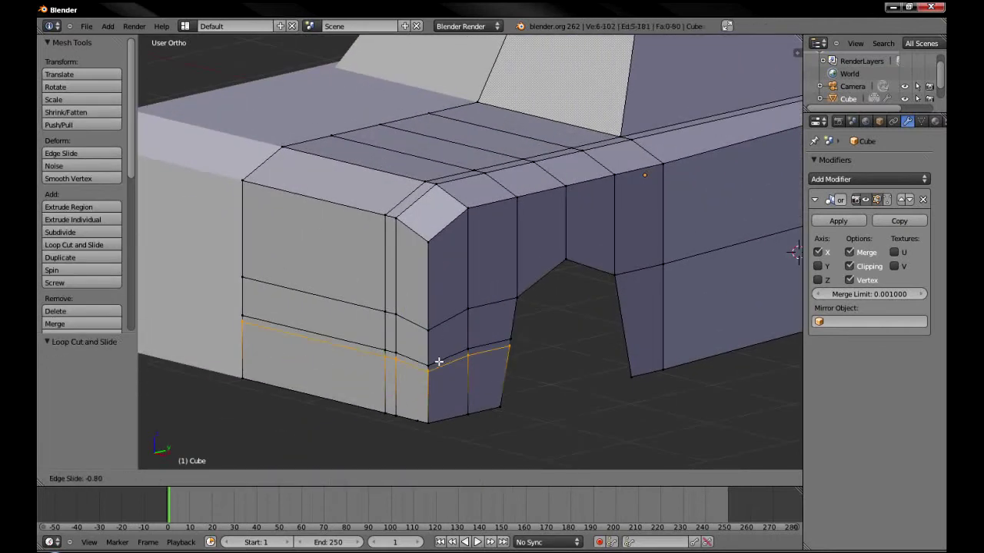
Pull the lower front-corner faces along the Y axis.
key("z")
key("z")
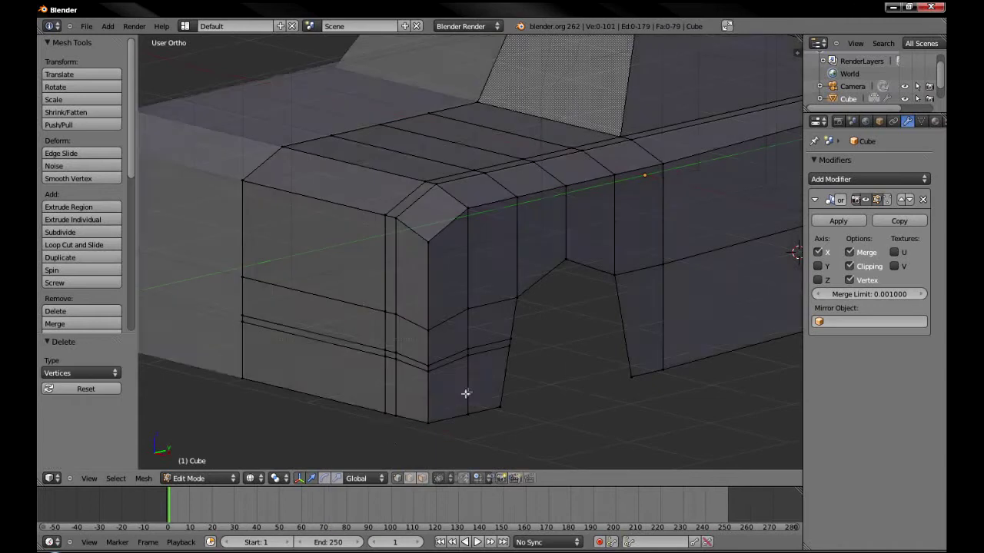
key("b")
left_click_drag(407, 435, 235, 307)
key("KP_3")
key("g")
key("y")
mouse_move(561, 208)
middle_mouse_down()
mouse_move(544, 297)
mouse_move(404, 281)
middle_mouse_up()
left_click(551, 226)
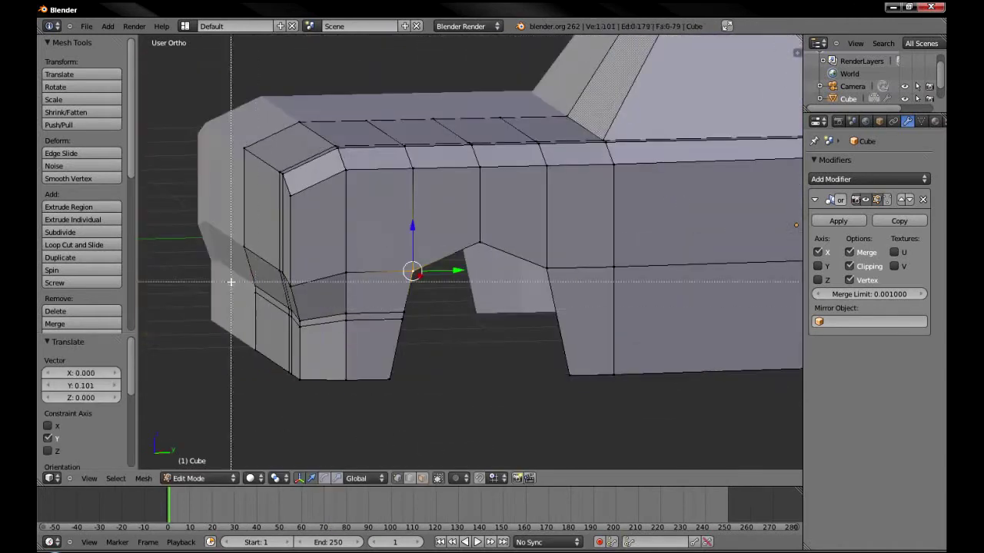
Select the lower front faces and the edge loop at the front corner.
left_click_drag(230, 282, 325, 358)
key("Tab")
key("z")
middle_click_drag(418, 314, 370, 258)
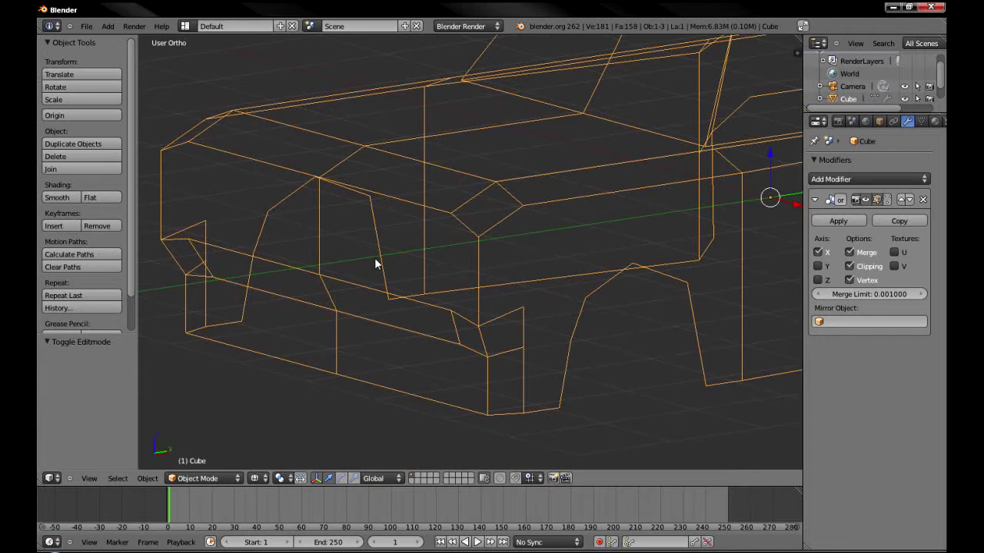
key("Tab")
key("z")
middle_click_drag(384, 259, 521, 303)
scroll(477, 254, "up", 3)
middle_click_drag(433, 205, 318, 181)
right_click(335, 285, "alt")
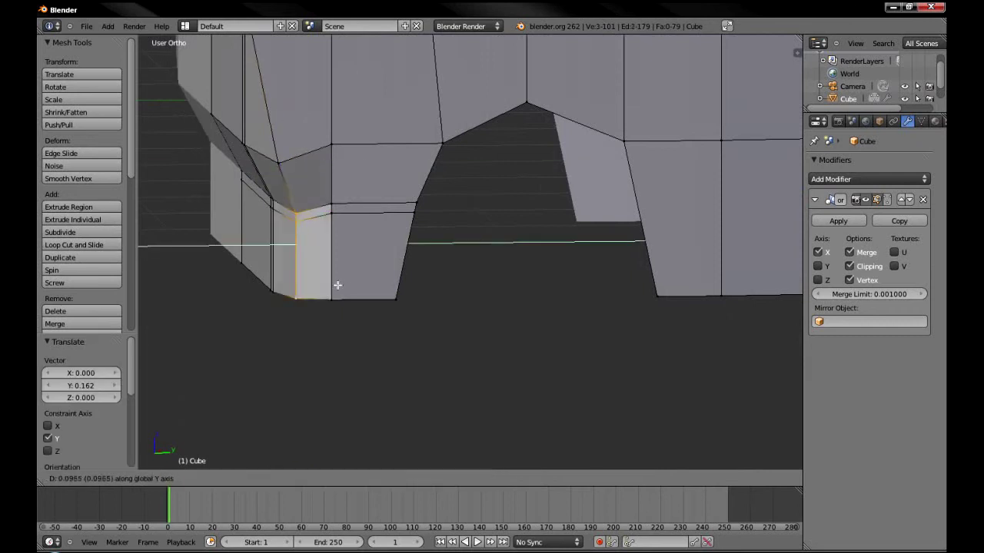
Stretch the rear edge loop along Y and add a loop cut near the rear.
key("Tab")
scroll(409, 247, "down", 5)
scroll(587, 234, "down", 2)
key("Tab")
scroll(587, 234, "up", 5)
middle_click_drag(587, 235, 525, 386)
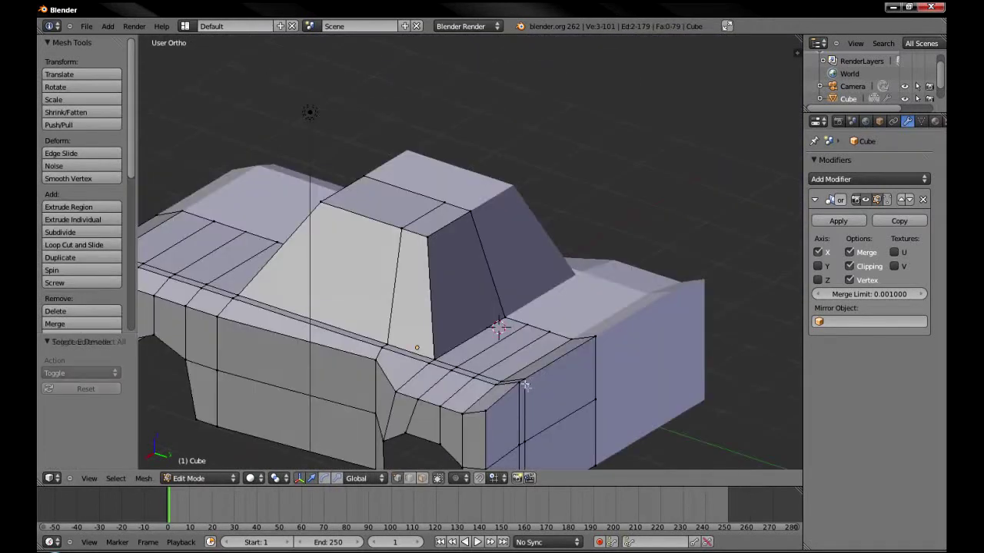
mouse_move(621, 323)
middle_mouse_down()
mouse_move(576, 351)
mouse_move(654, 331)
middle_mouse_up()
right_click(573, 346, "alt")
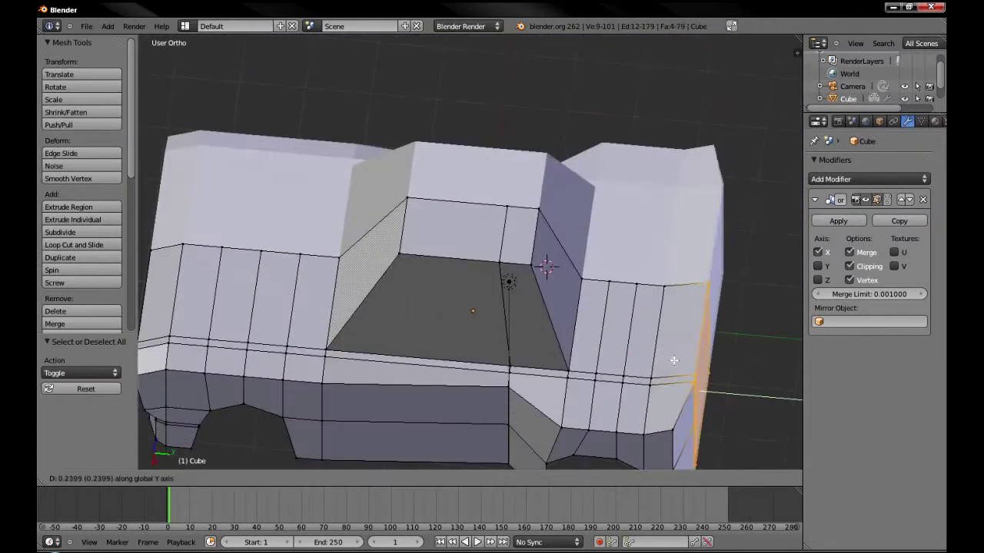
key("g")
key("y")
left_click(665, 339)
key("ctrl+r")
left_click(666, 338)
Delete the bottom vertices at the rear corner and slide the remaining edge.
scroll(665, 338, "down", 3)
key("z")
mouse_move(630, 384)
middle_mouse_down()
mouse_move(563, 342)
mouse_move(581, 334)
middle_mouse_up()
key("z")
key("z")
key("a")
right_click(530, 343, "alt")
key("x")
left_click(572, 328)
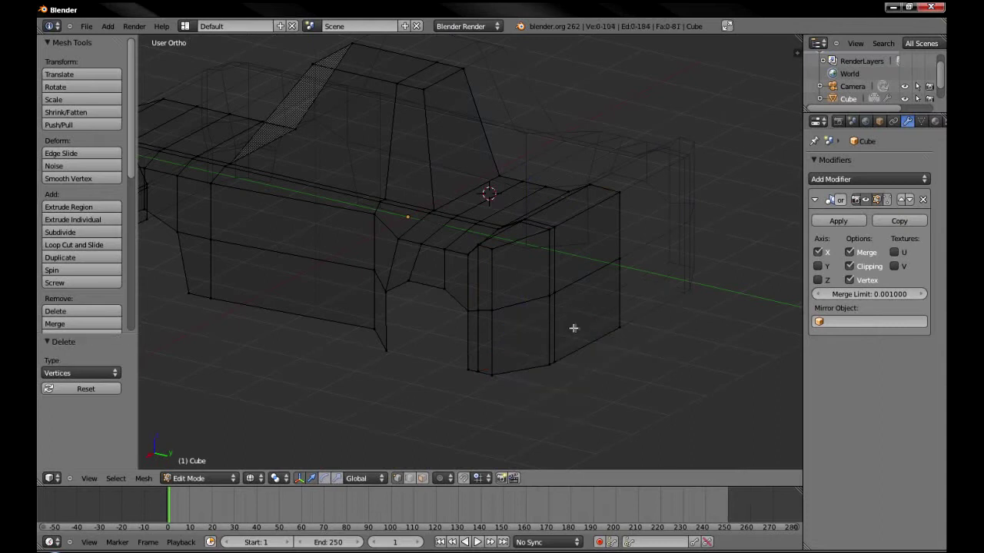
left_click(492, 352)
Pull the bottom front edge back 0.384 along Y into a slant.
key("a")
key("b")
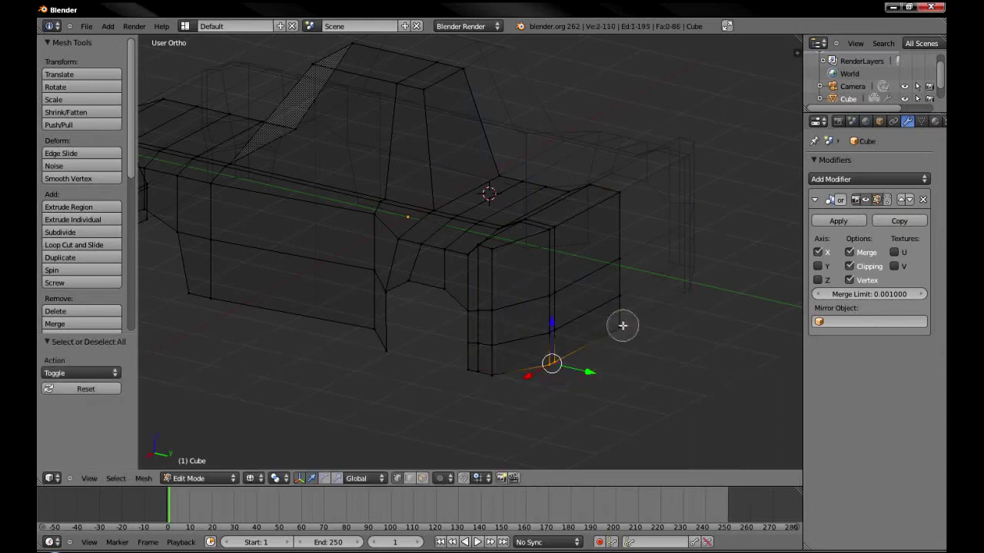
key("z")
key("g")
key("y")
left_click(618, 342)
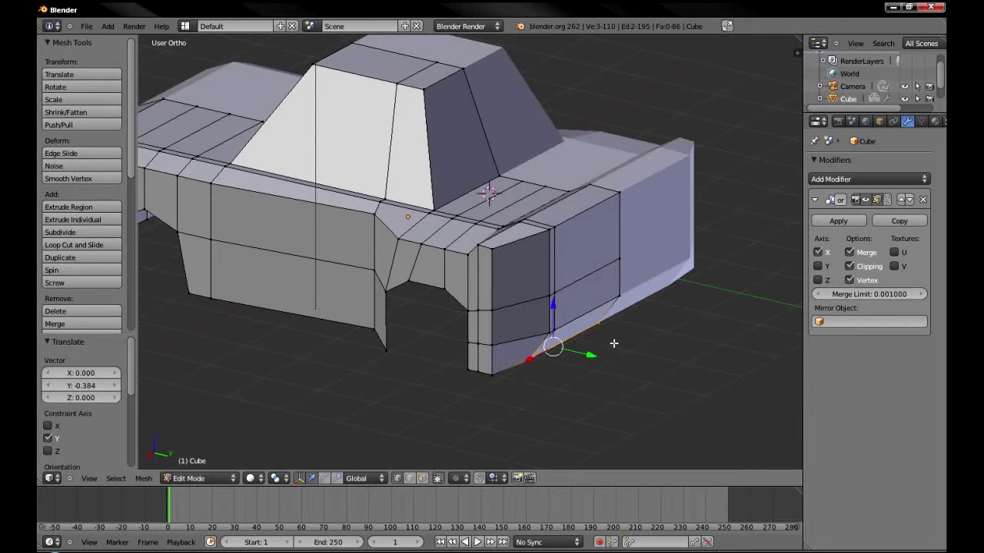
Add a new edge loop across the cab.
key("Tab")
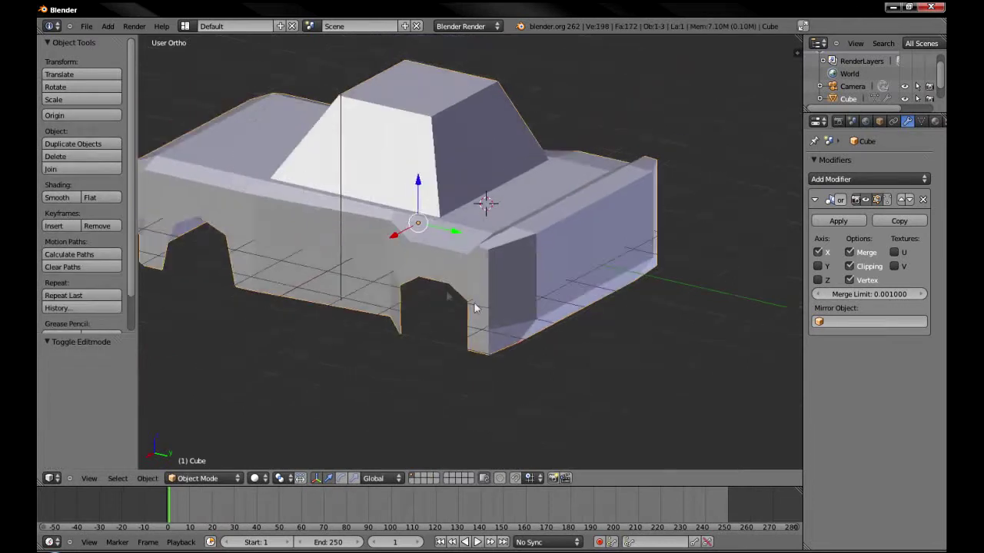
key("Tab")
mouse_move(483, 202)
middle_mouse_down()
mouse_move(582, 264)
mouse_move(379, 492)
middle_mouse_up()
key("ctrl+r")
left_click(543, 281)
left_click(538, 278)
Inset the cab's side window face to form a frame.
left_click(421, 478)
right_click(444, 210)
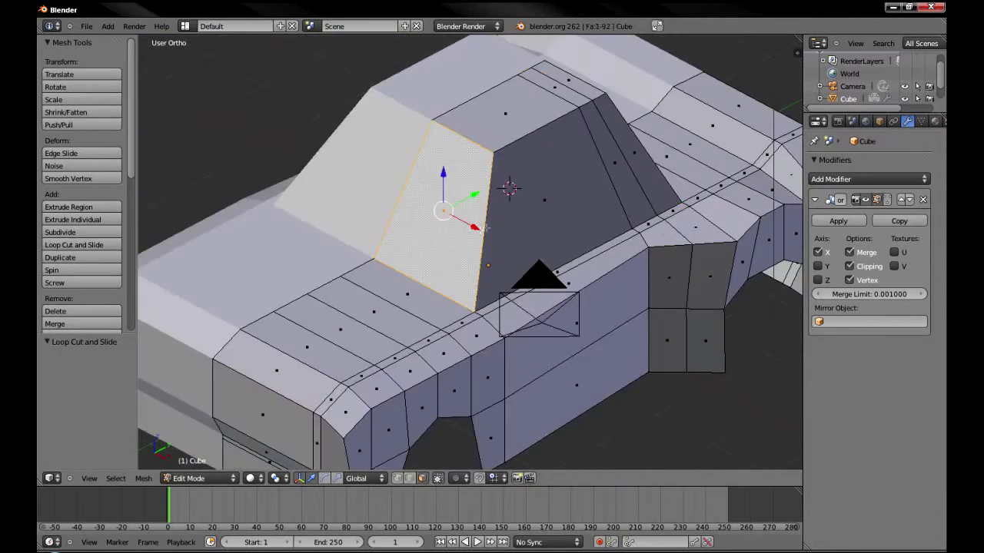
key("e")
key("s")
left_click(588, 217)
Inset the windshield face to form a frame.
right_click(545, 198)
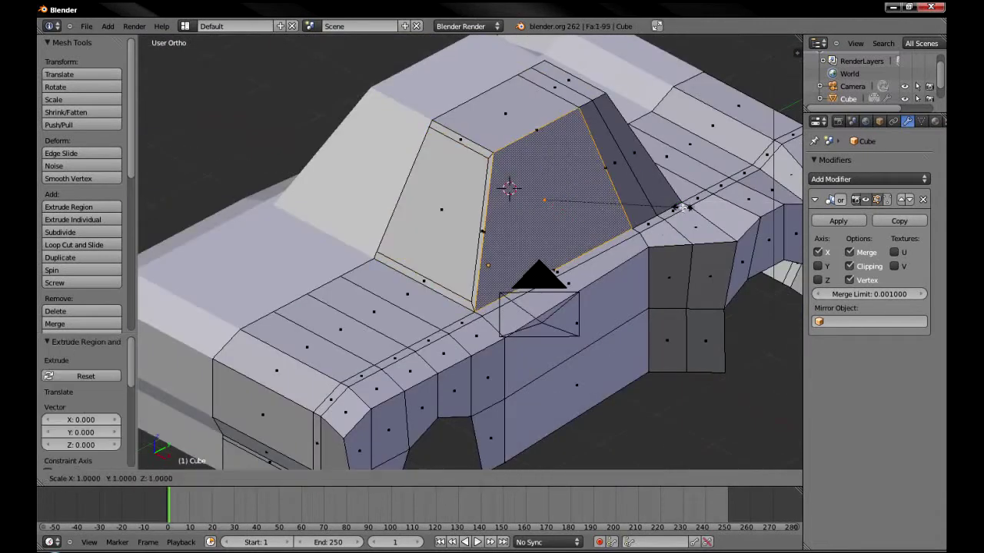
middle_click_drag(545, 198, 423, 154)
key("s")
right_click(422, 154)
key("e")
right_click(423, 160)
key("s")
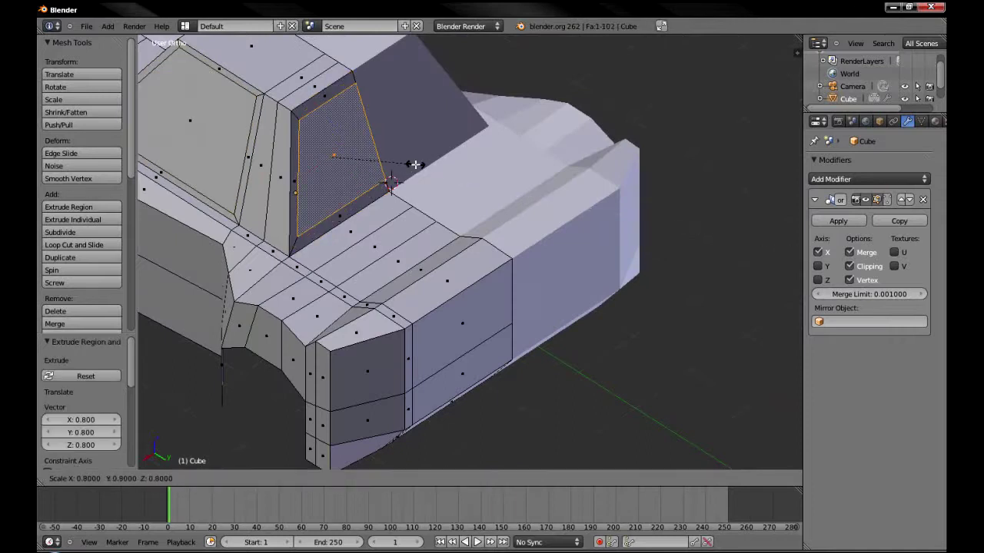
left_click(415, 165)
Delete the windshield and side window faces, leaving open window holes.
key("x")
left_click(384, 233)
right_click(230, 138)
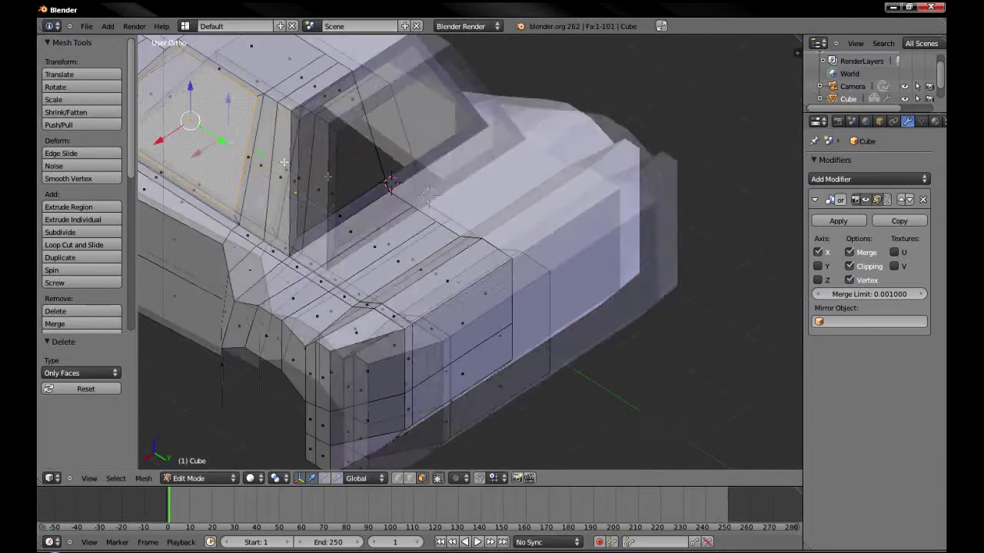
key("x")
left_click(415, 136)
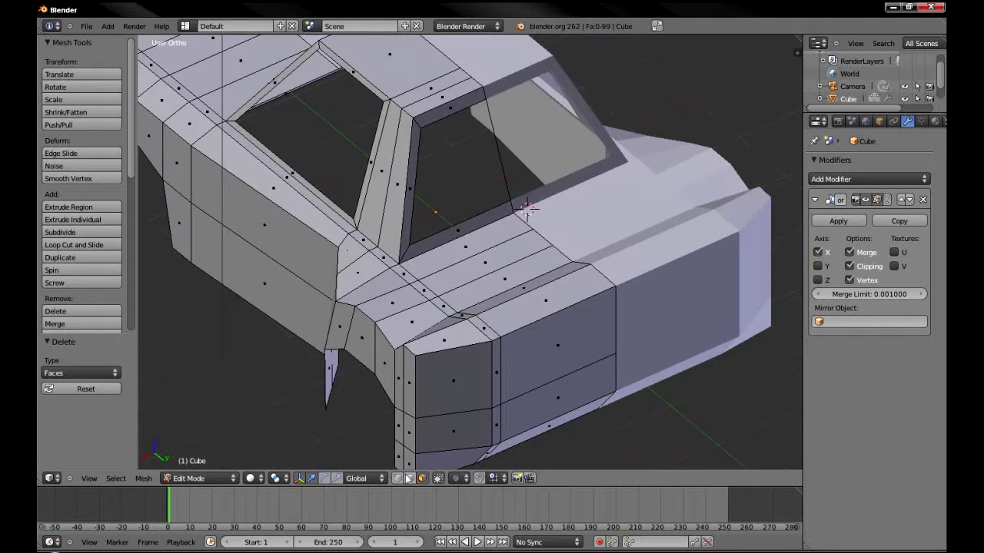
left_click(409, 478)
right_click(496, 144)
key("x")
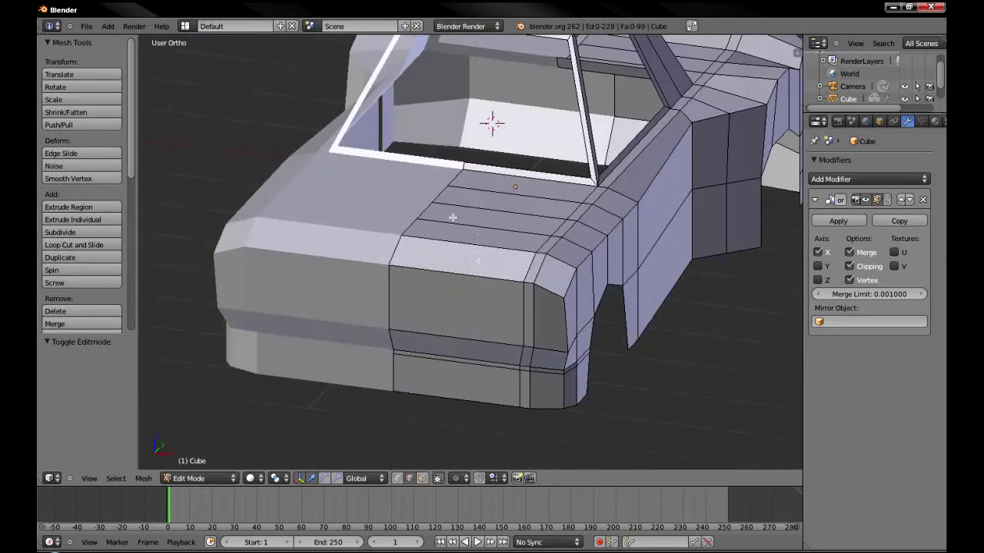
Extrude the two hood faces before the windshield upward and tilt them into a bump.
left_click(439, 274)
right_click(442, 192)
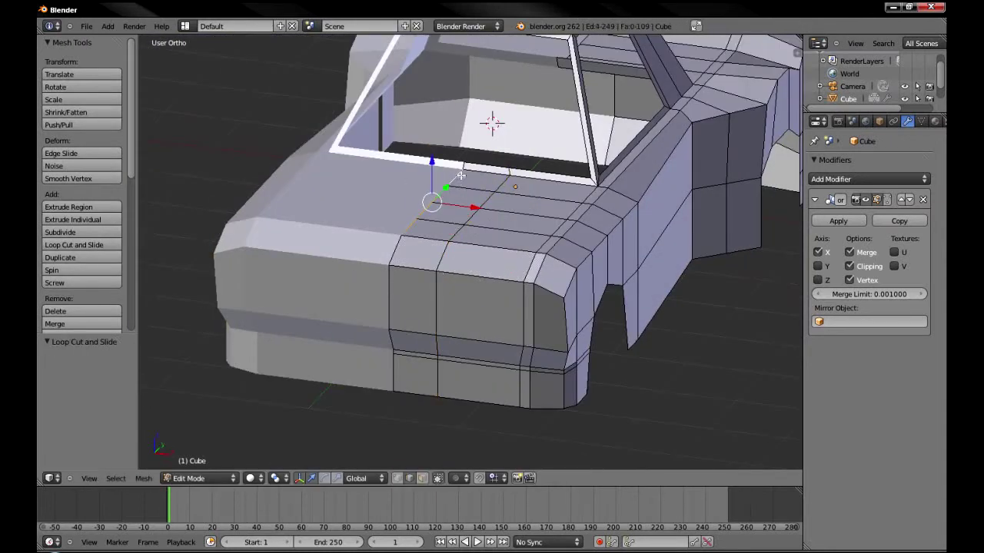
right_click(470, 213)
key("e")
right_click(455, 196)
key("e")
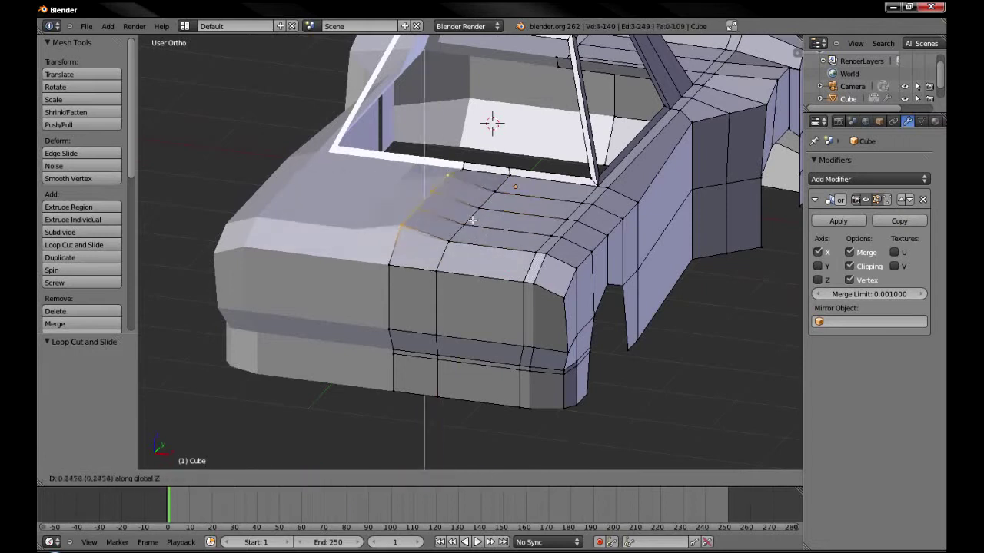
left_click(471, 213)
left_click(480, 210)
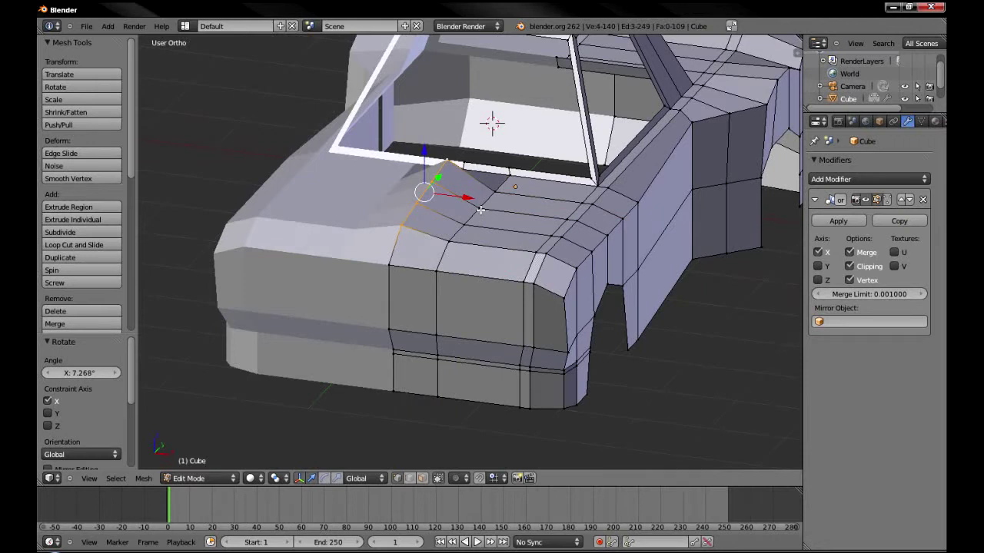
Add a vertical edge loop on the body side and flatten it to zero height.
middle_click_drag(480, 210, 318, 171)
key("ctrl+r")
left_click(308, 185)
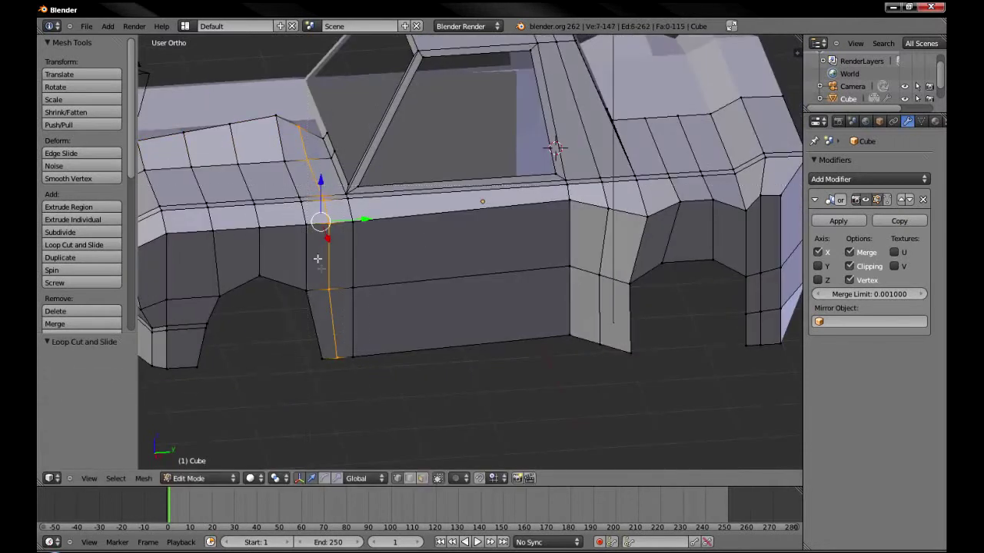
key("s")
key("z")
key("0")
key("Return")
key("KP_3")
scroll(350, 252, "up", 3)
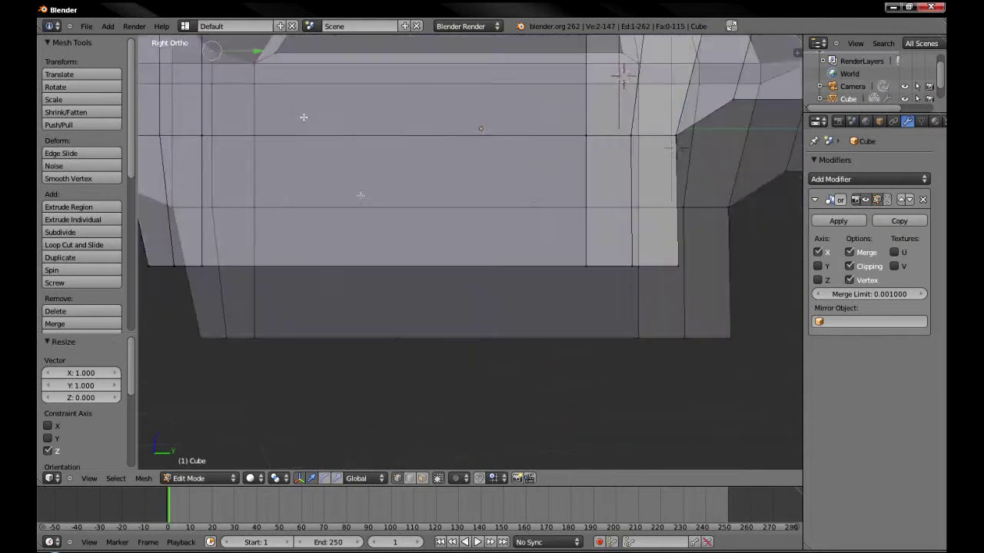
scroll(350, 252, "up", 3)
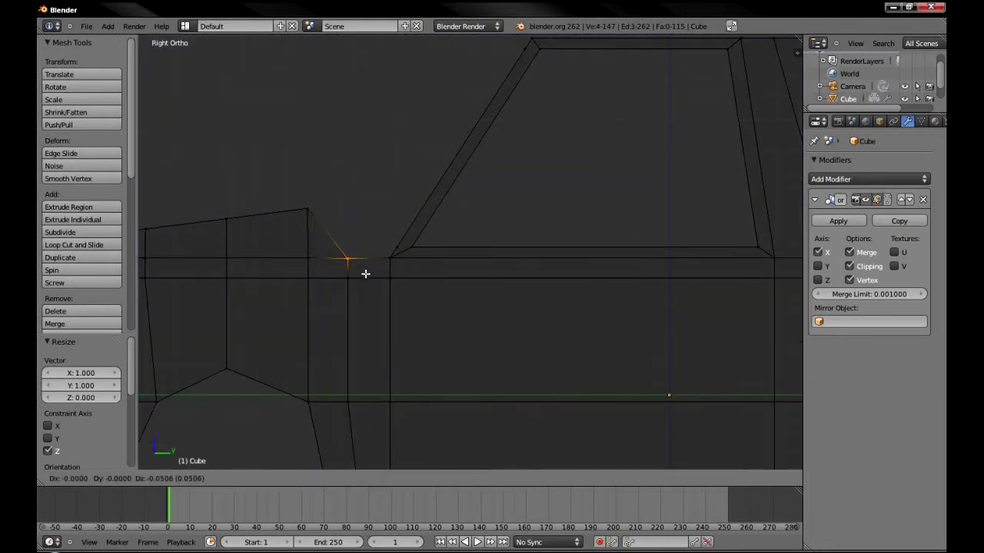
left_click(365, 274)
scroll(365, 273, "down", 3)
mouse_move(366, 279)
middle_mouse_down()
mouse_move(516, 323)
mouse_move(423, 299)
mouse_move(584, 292)
middle_mouse_up()
Add a horizontal edge loop along the body and raise it along Z.
key("ctrl+r")
left_click(523, 331)
left_click(491, 352)
right_click(490, 352, "alt")
key("g")
key("z")
left_click(594, 280)
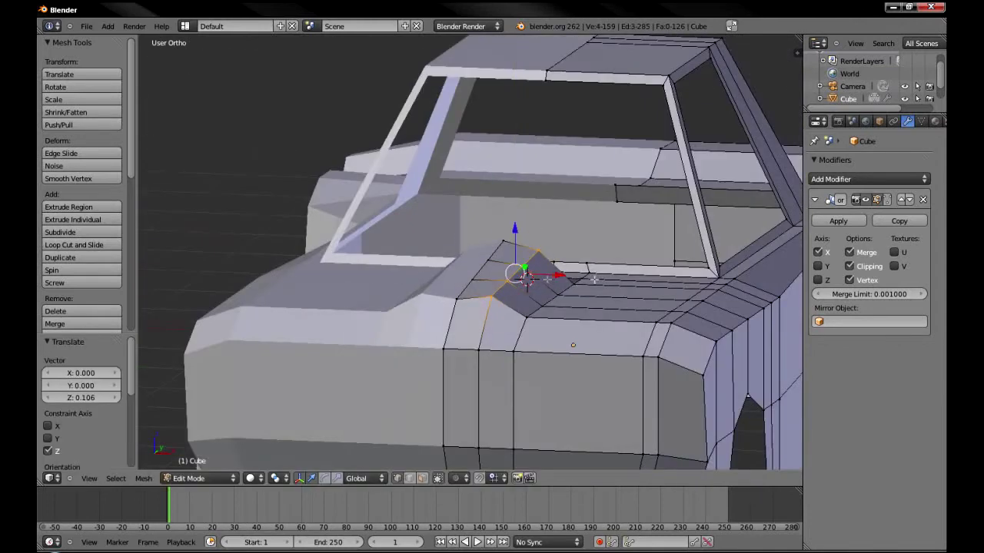
key("Tab")
scroll(594, 280, "down", 3)
middle_click_drag(340, 259, 751, 339)
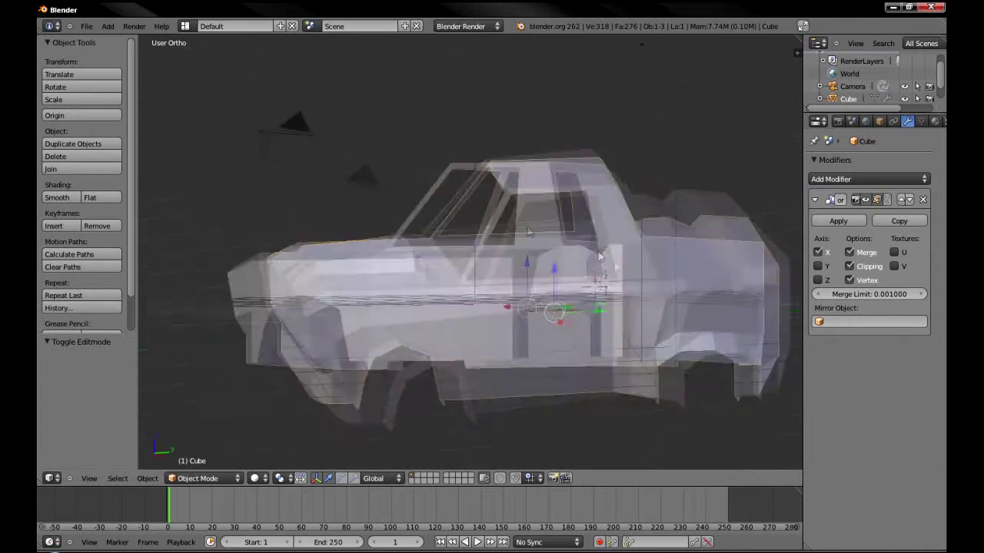
Add a Catmull-Clark Subdivision Surface modifier (viewport 1, render 2) to the truck body.
left_click(843, 179)
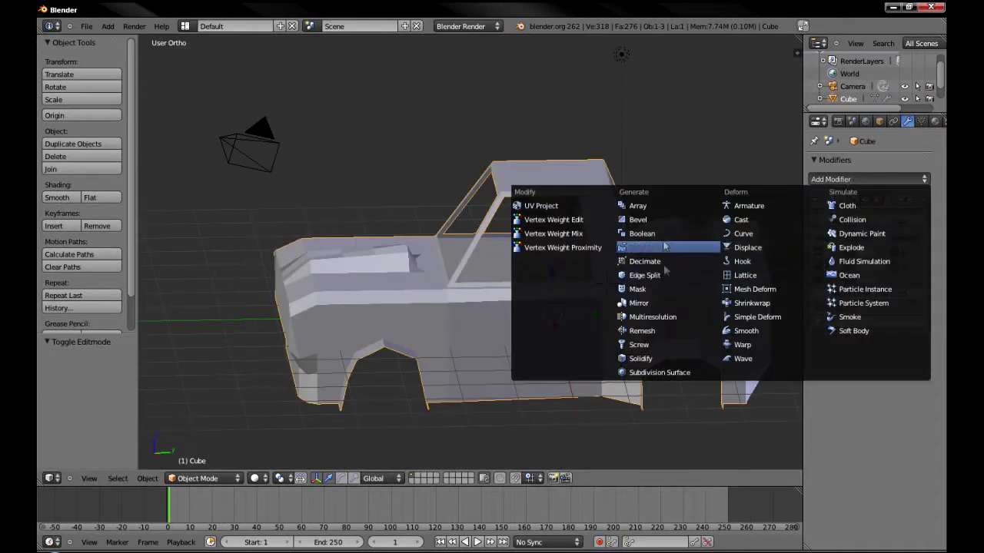
left_click(664, 372)
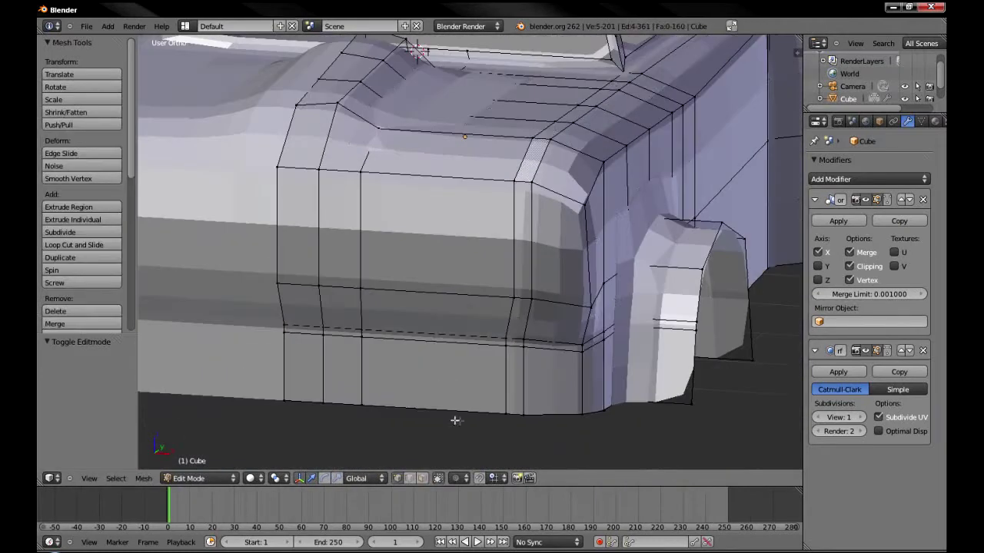
Shrink the front-corner face, push it inward, and delete it to open a socket.
right_click(559, 246)
key("s")
left_click(610, 265)
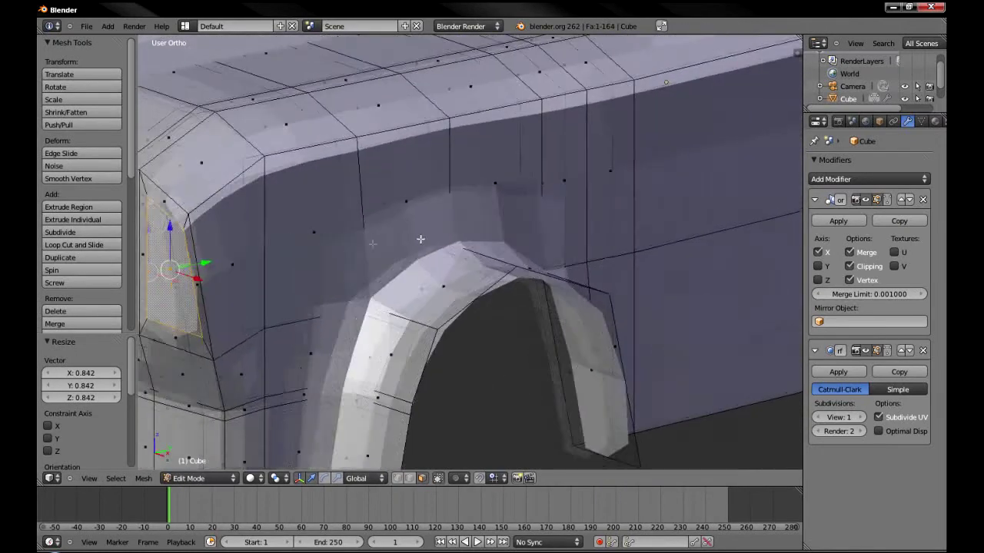
key("e")
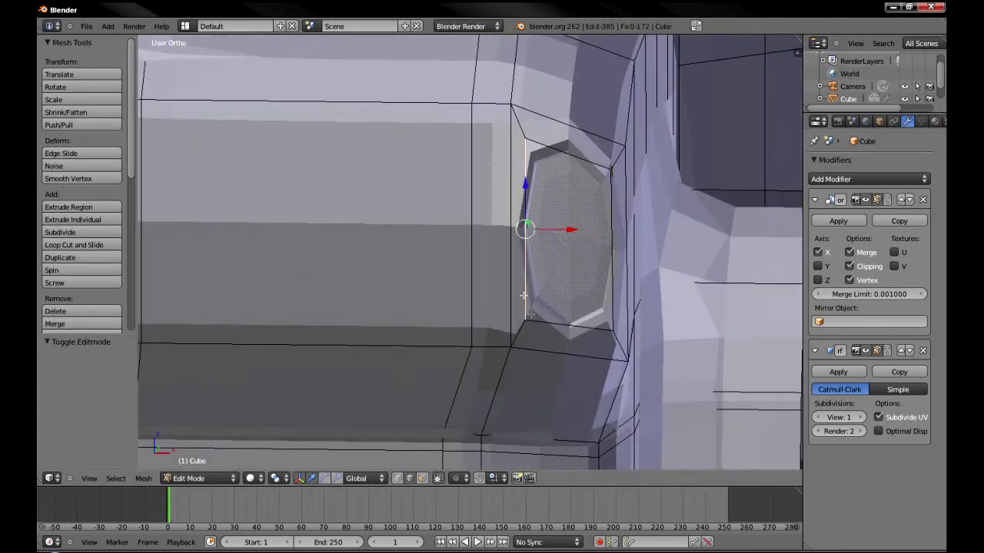
key("z")
middle_click_drag(578, 312, 433, 413, "shift")
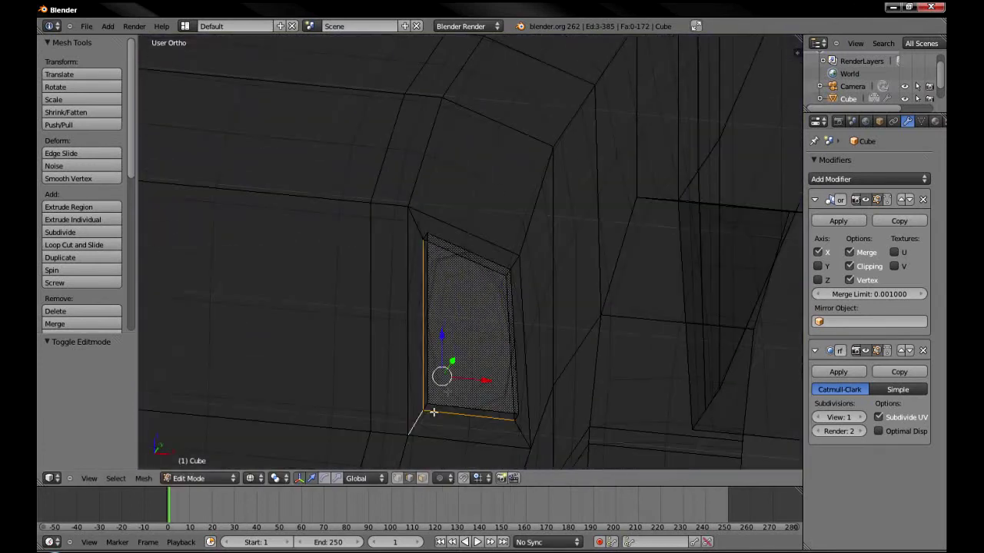
key("x")
key("z")
Crease the socket's opening edges to 1.0 for a sharp rim.
key("z")
scroll(454, 361, "up", 2)
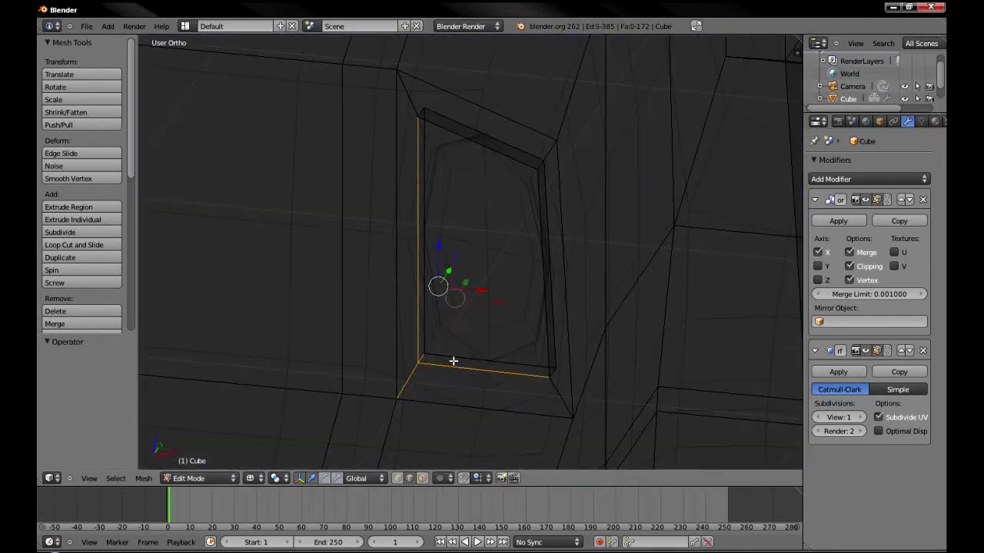
key("z")
key("shift+e")
left_click(554, 380)
key("z")
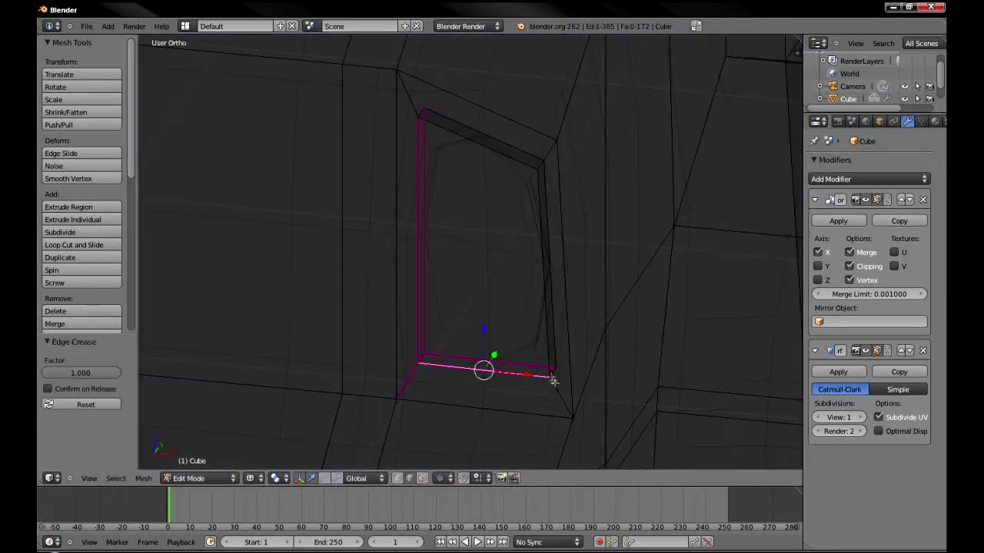
key("z")
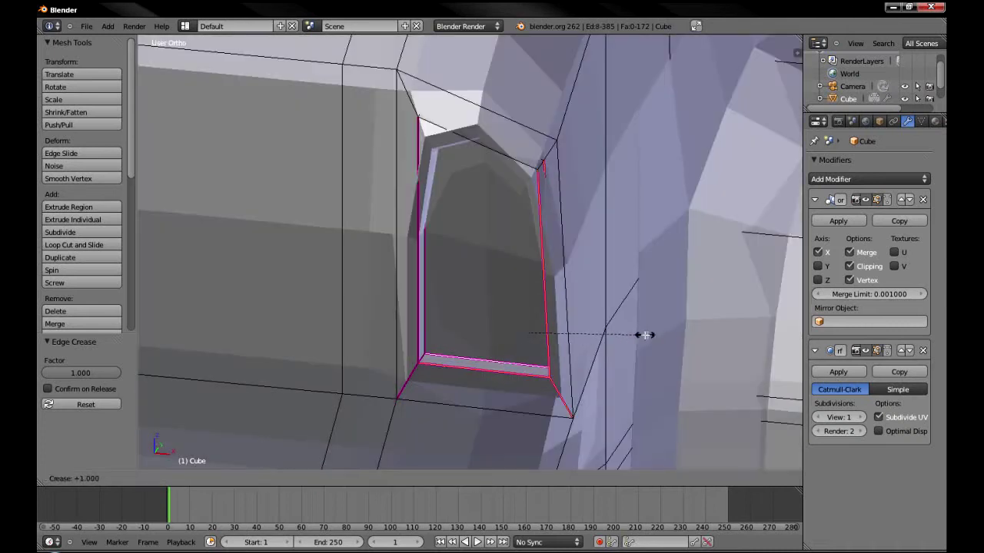
left_click(646, 336)
key("Tab")
scroll(484, 287, "down", 3)
scroll(429, 217, "down", 3)
scroll(400, 284, "up", 2)
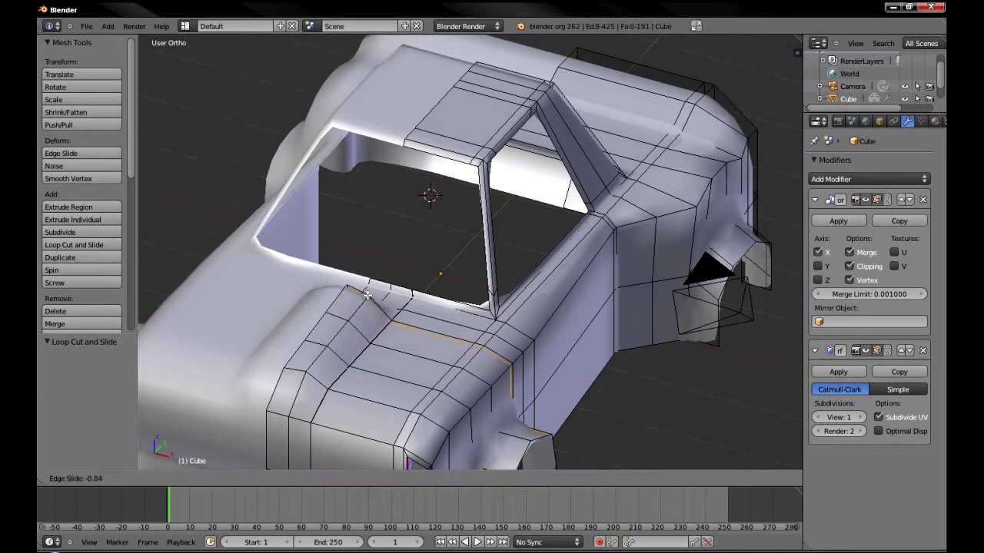
Finish the hood edge slide and inspect the whole truck in perspective view.
left_click(367, 295)
key("Tab")
scroll(439, 303, "down", 4)
middle_click_drag(413, 322, 474, 314)
scroll(413, 303, "up", 2)
mouse_move(414, 303)
middle_mouse_down()
mouse_move(417, 314)
mouse_move(446, 292)
middle_mouse_up()
scroll(453, 284, "down", 3)
key("KP_5")
scroll(465, 276, "up", 4)
Raise the hood edges 0.136 along Z.
key("Tab")
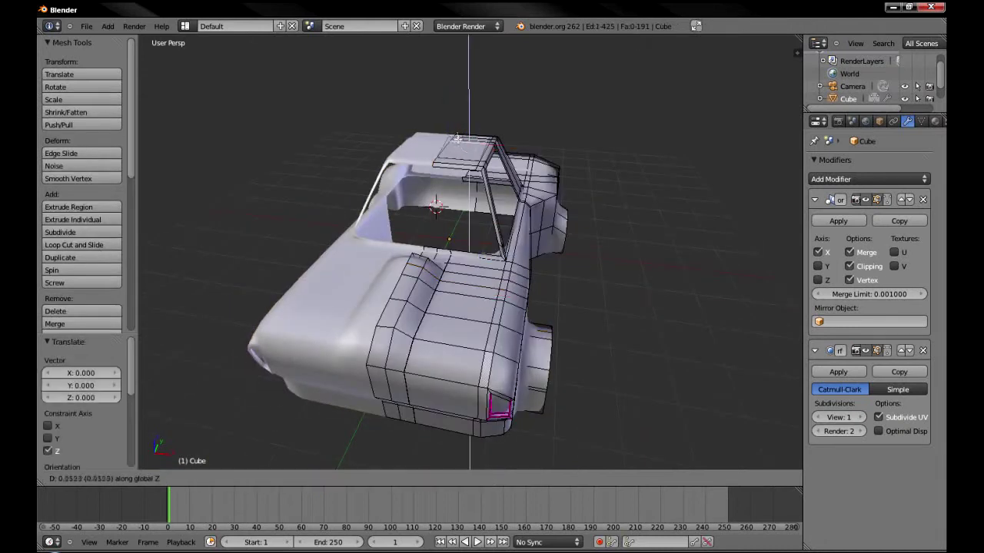
left_click(462, 152)
key("ctrl+e")
left_click(455, 159)
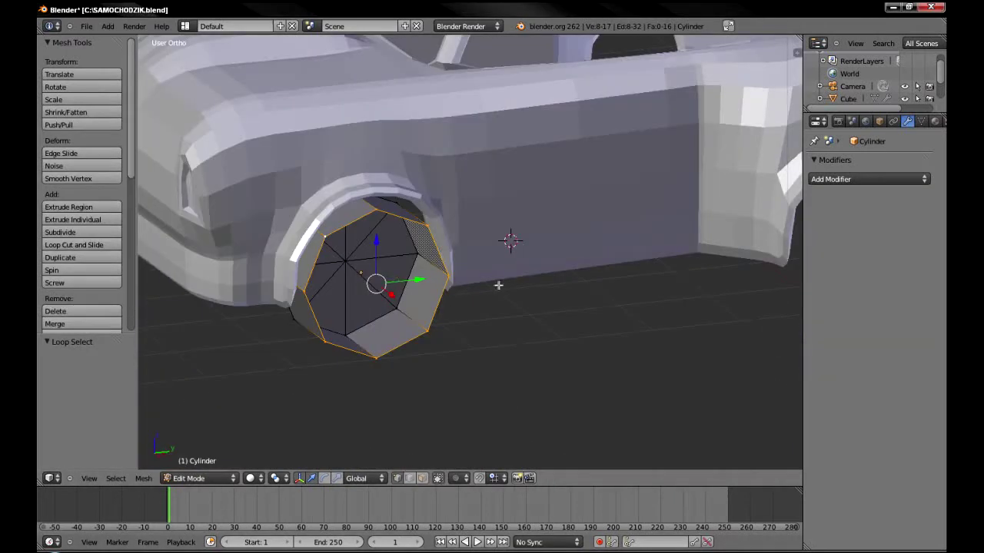
Extrude the wheel's outer face, scale it into an inner ring, and extrude again for a recessed hub.
key("e")
right_click(512, 303)
middle_click_drag(512, 303, 463, 305)
key("s")
left_click(440, 306)
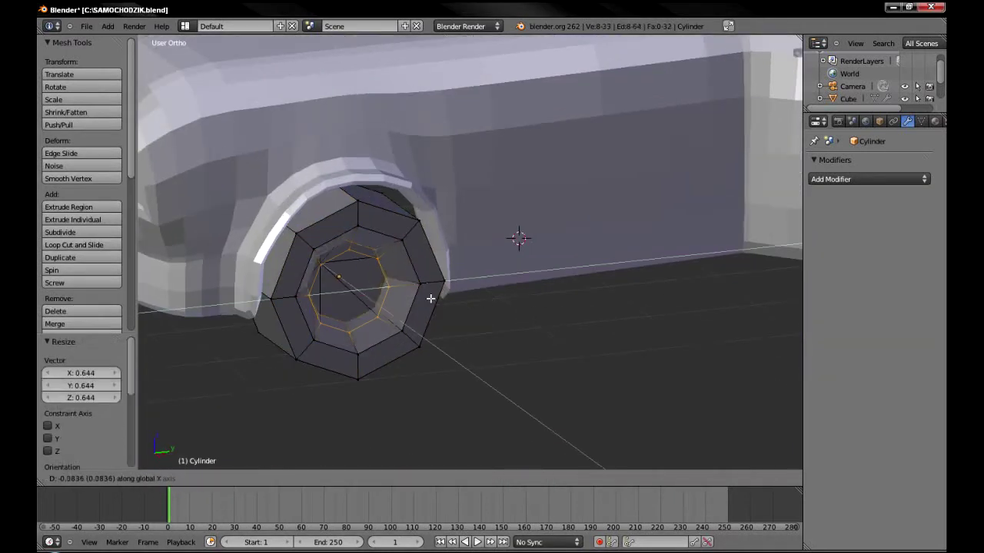
right_click(433, 288)
key("e")
right_click(401, 297)
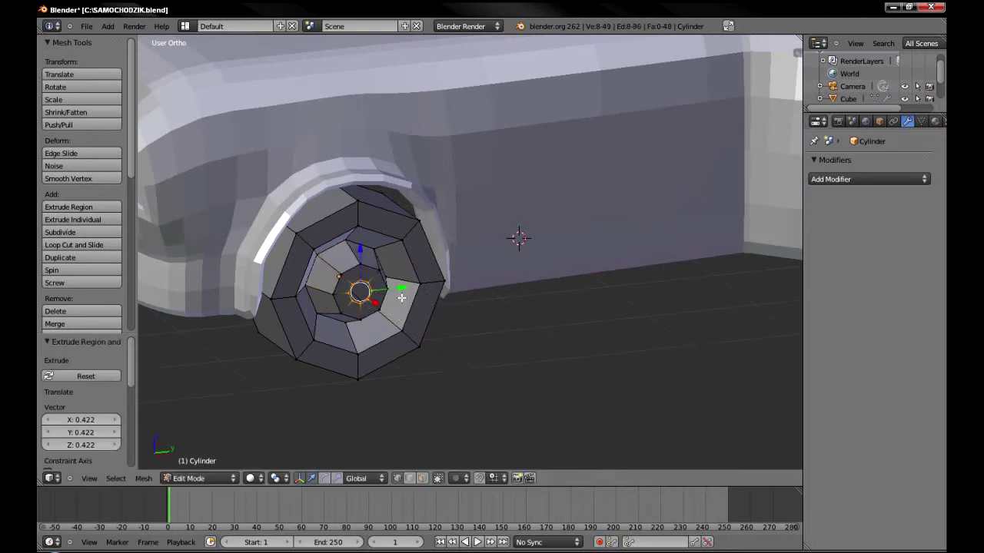
Remove duplicate vertices from the wheel and give it a level-1 Subdivision Surface modifier.
scroll(78, 125, "down", 3)
left_click(72, 235)
key("Tab")
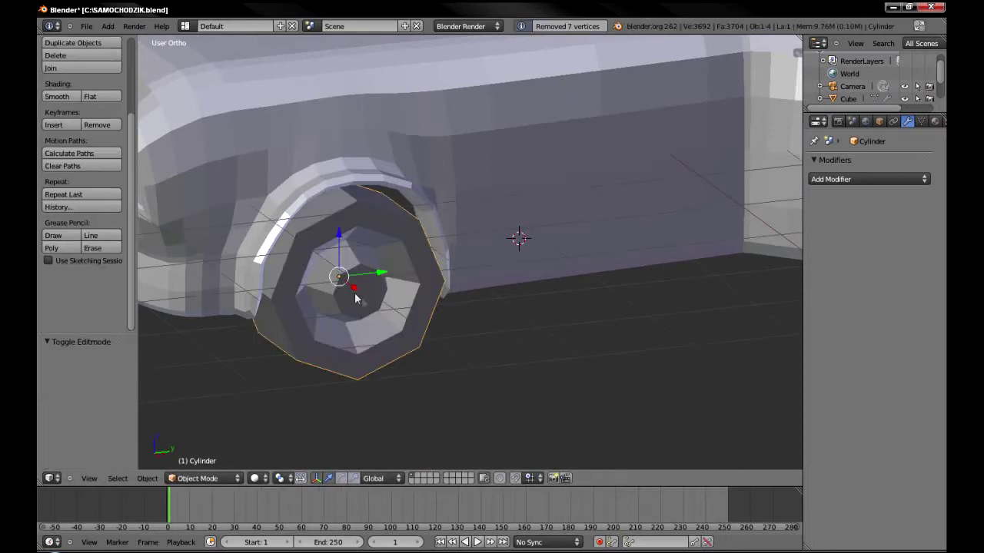
key("ctrl+1")
key("Tab")
Add two edge loops around the wheel, one centred and one near the rim.
left_click(252, 222)
right_click(310, 270)
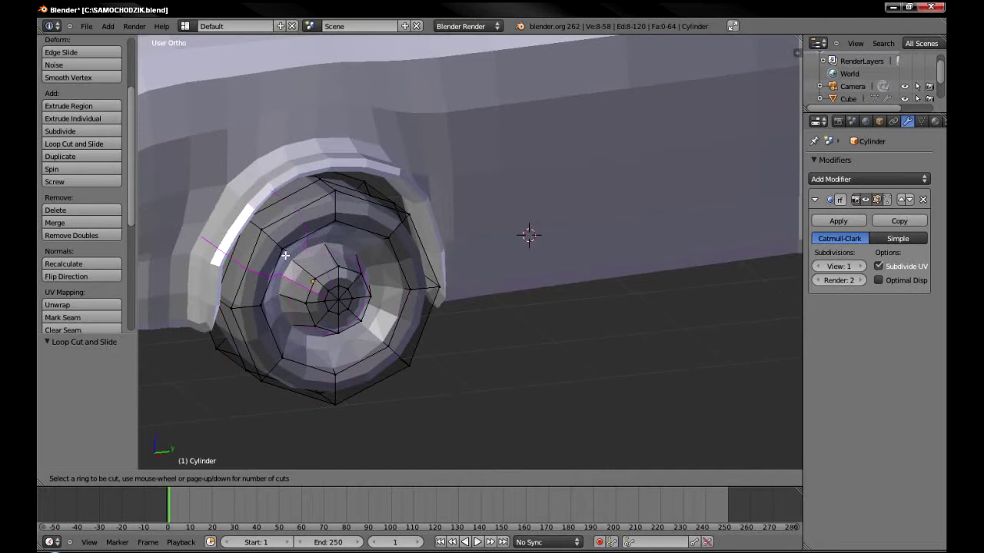
key("ctrl+r")
left_click(400, 230)
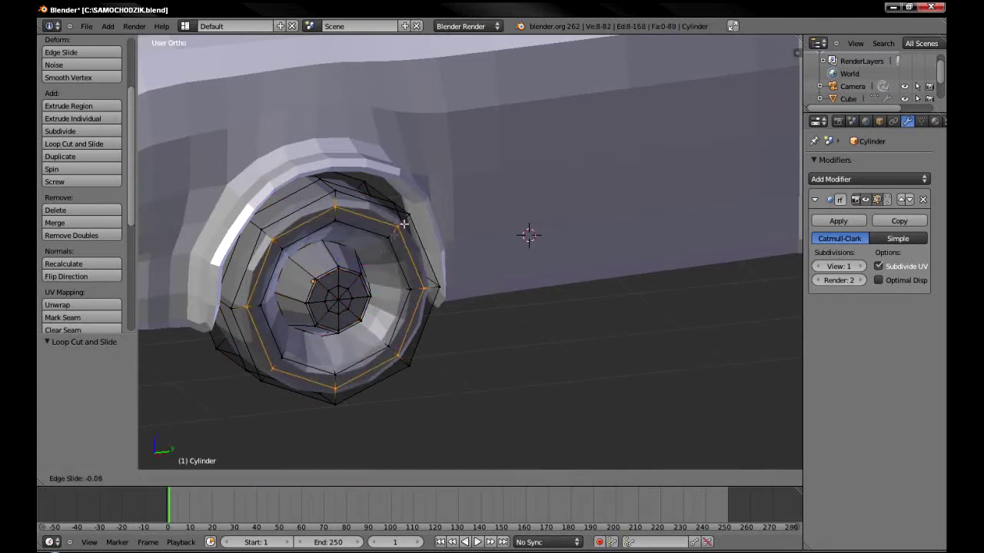
left_click(341, 209)
Return to Object Mode and switch to a top view of the car.
key("Tab")
scroll(381, 229, "down", 4)
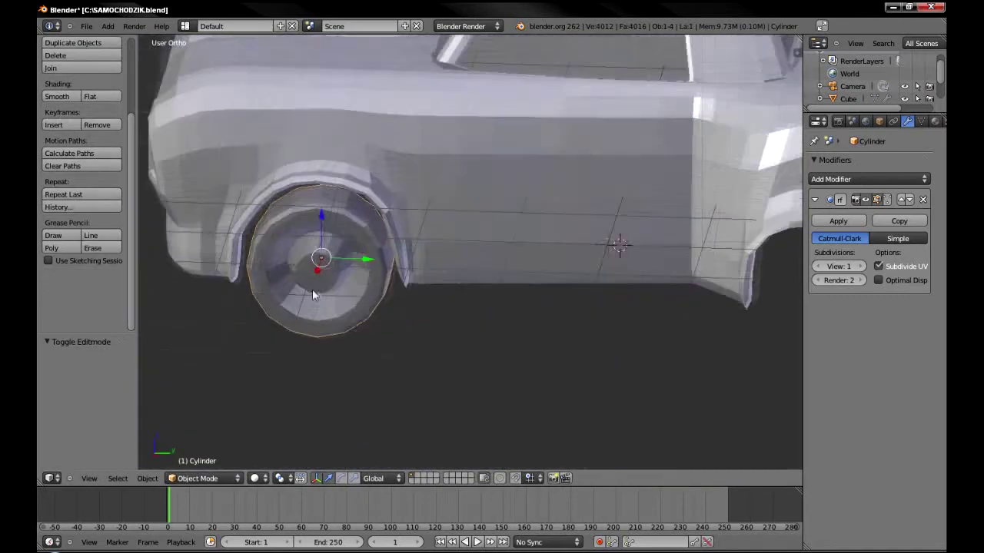
middle_click_drag(312, 289, 279, 258)
key("KP_7")
key("Tab")
Cut a new edge loop in the wheel and move the whole wheel sideways along X.
key("z")
scroll(367, 265, "up", 2)
key("ctrl+r")
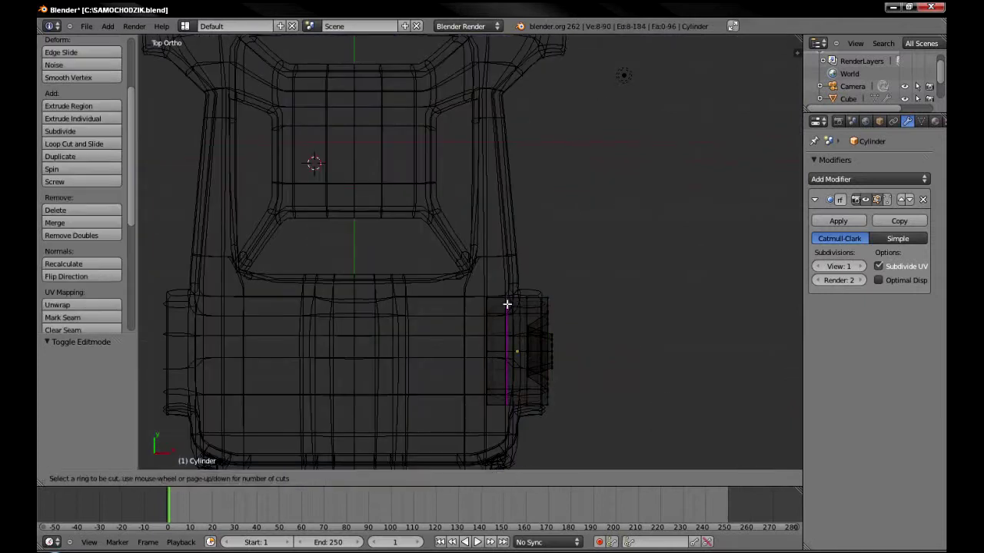
left_click(489, 313)
scroll(431, 309, "down", 3)
key("l")
key("g")
key("x")
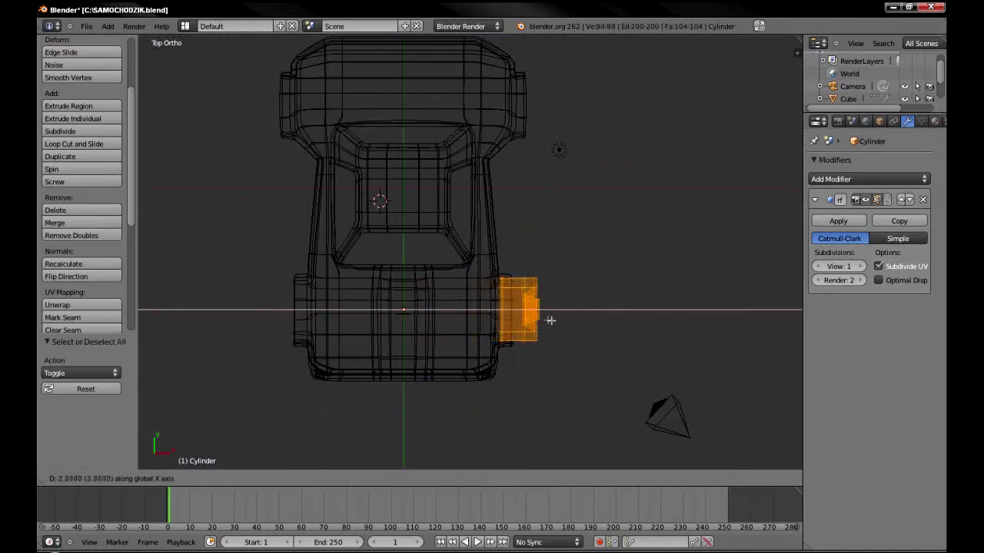
left_click(539, 304)
Add a Mirror modifier so the wheel appears on both sides of the car.
left_click(846, 179)
left_click(628, 298)
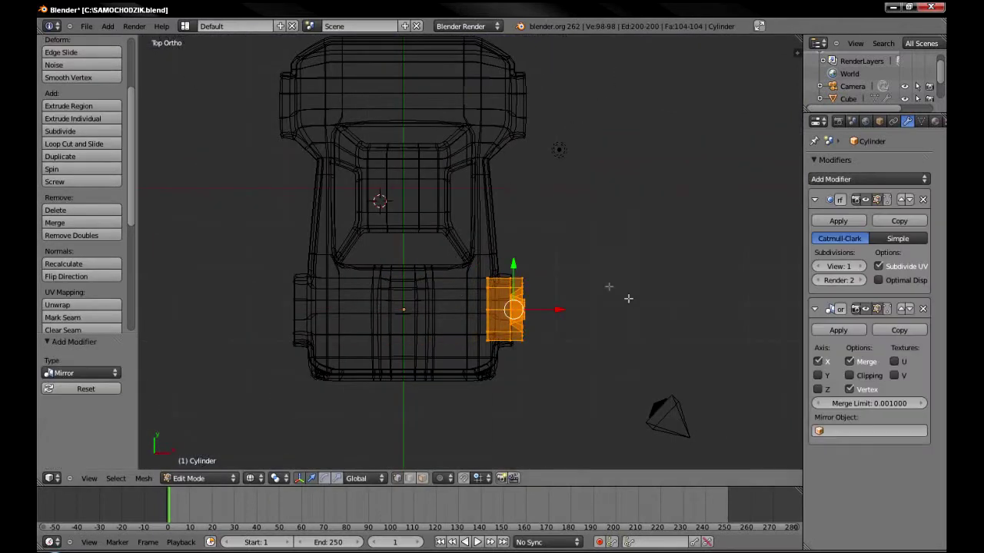
scroll(550, 306, "down", 4)
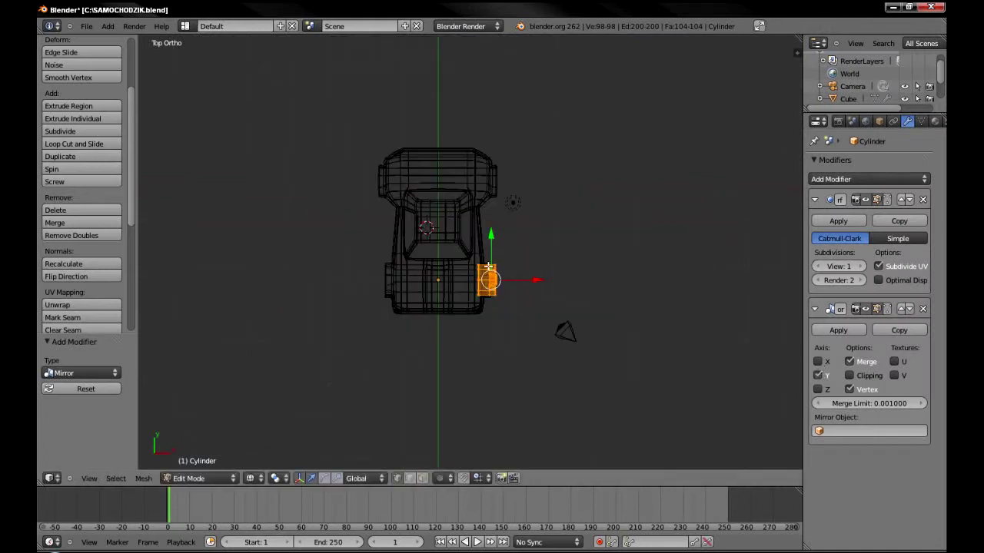
scroll(489, 266, "up", 5)
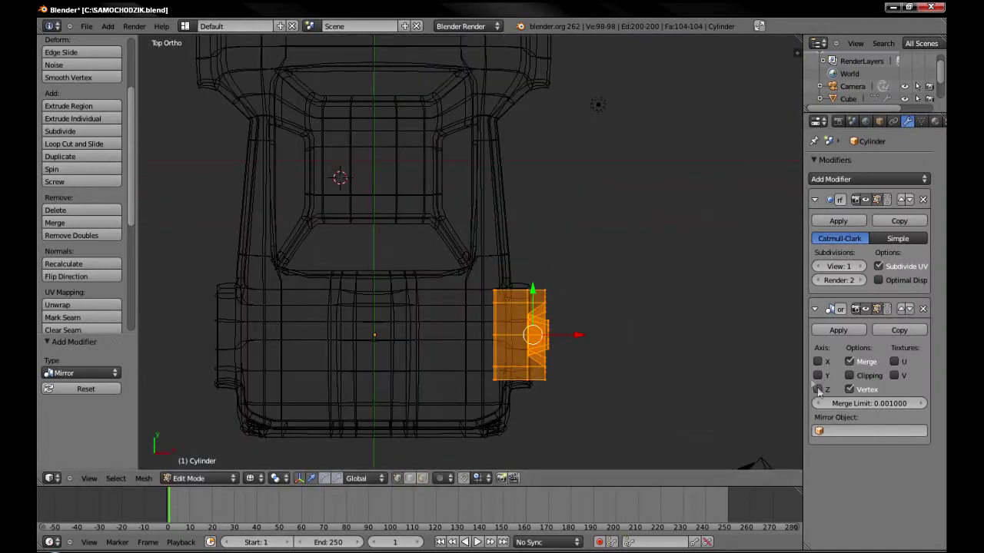
Orbit around the car in solid shading to check the mirrored wheels.
key("z")
key("Tab")
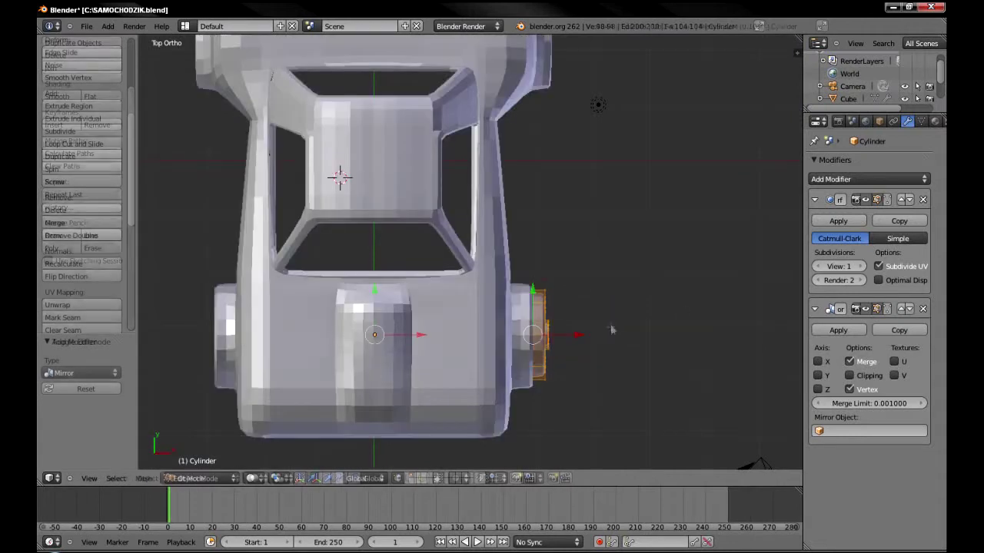
key("Tab")
scroll(615, 313, "down", 4)
mouse_move(564, 284)
middle_mouse_down()
mouse_move(625, 199)
mouse_move(555, 263)
middle_mouse_up()
key("Tab")
scroll(482, 244, "up", 4)
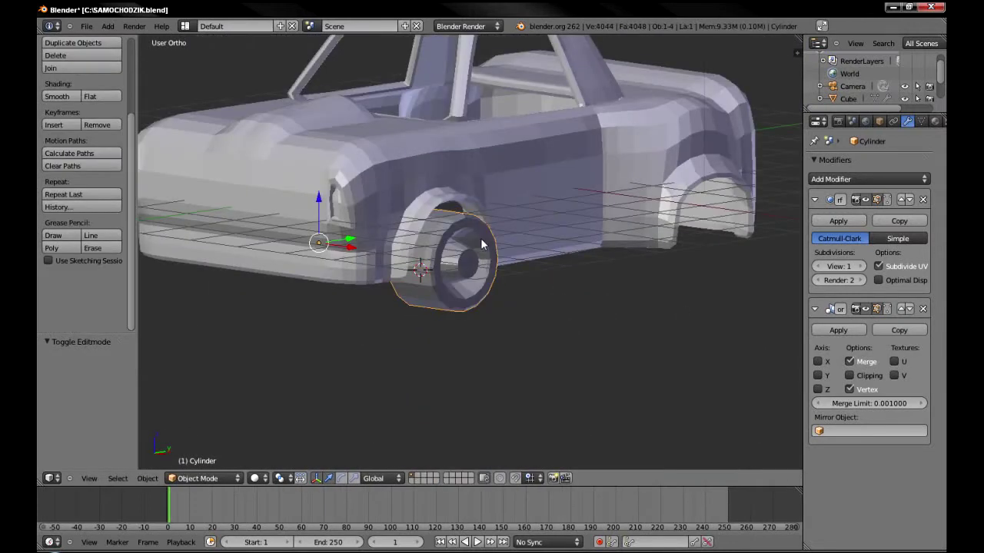
Add another edge loop to the wheel and scale it outward.
key("Tab")
scroll(482, 244, "up", 4)
key("z")
key("ctrl+r")
left_click(301, 177)
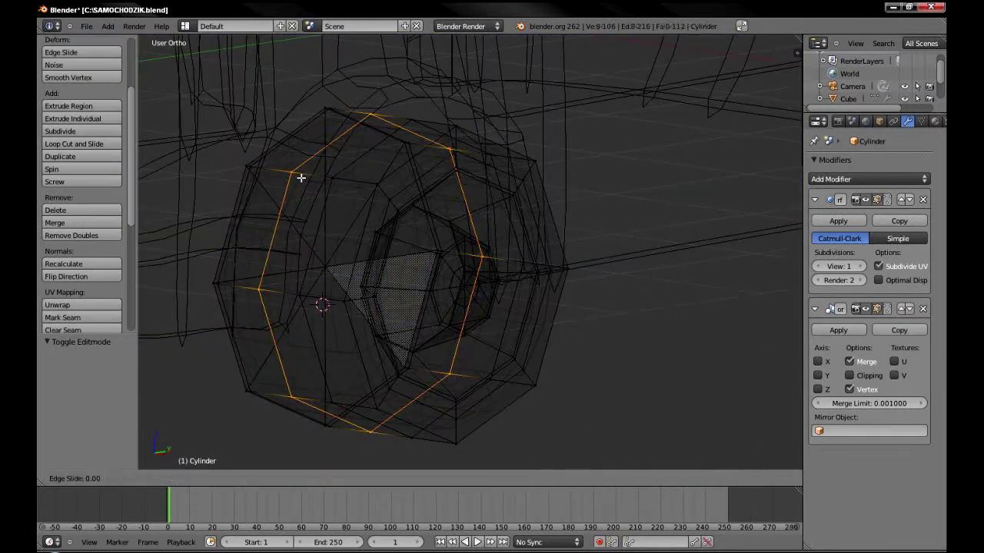
left_click(428, 189)
key("z")
middle_click_drag(423, 191, 538, 230)
key("Tab")
scroll(471, 211, "down", 5)
Duplicate the wheel pair and move the copy 5.3507 along Y into the other arches.
key("z")
key("z")
middle_click_drag(621, 238, 427, 239)
key("shift+d")
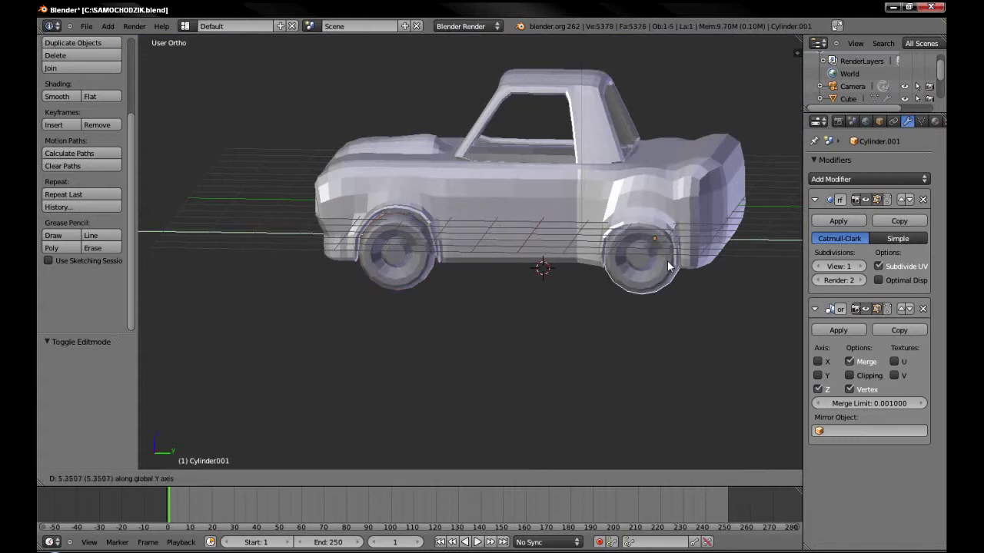
left_click(667, 260)
scroll(380, 322, "up", 5)
Select the wheel-arch faces on the body and move them along Y around the wheel.
right_click(380, 322)
key("Tab")
key("z")
right_click(556, 210)
key("z")
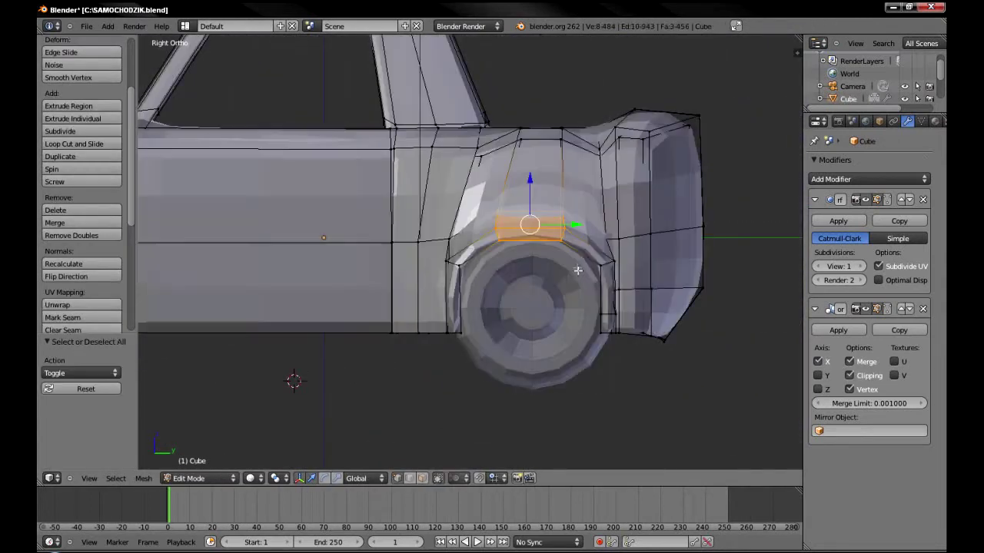
key("a")
key("z")
right_click(438, 296)
key("g")
left_click(630, 378)
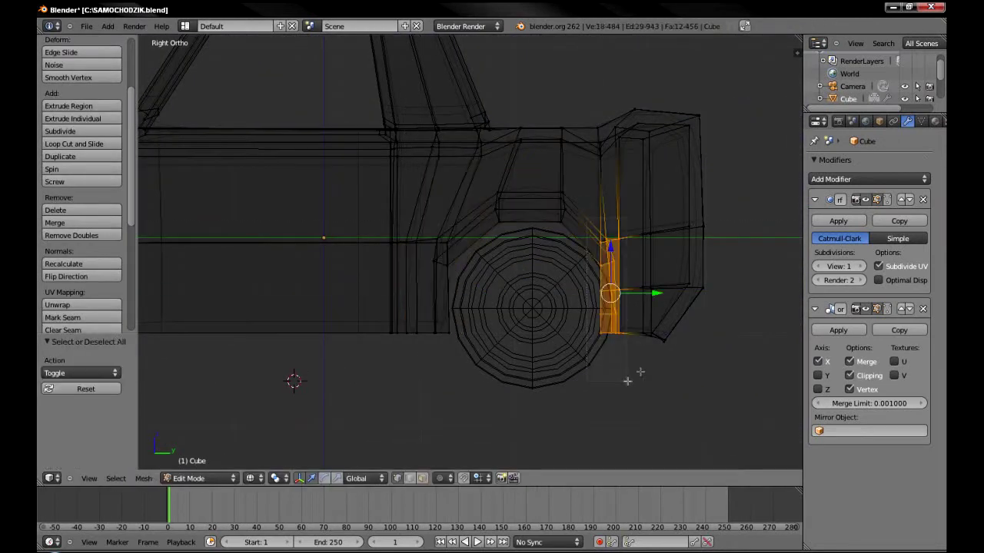
Return to solid shading and orbit to a three-quarter view of the car.
key("z")
key("Tab")
mouse_move(654, 367)
middle_mouse_down()
mouse_move(561, 320)
mouse_move(490, 334)
mouse_move(539, 350)
middle_mouse_up()
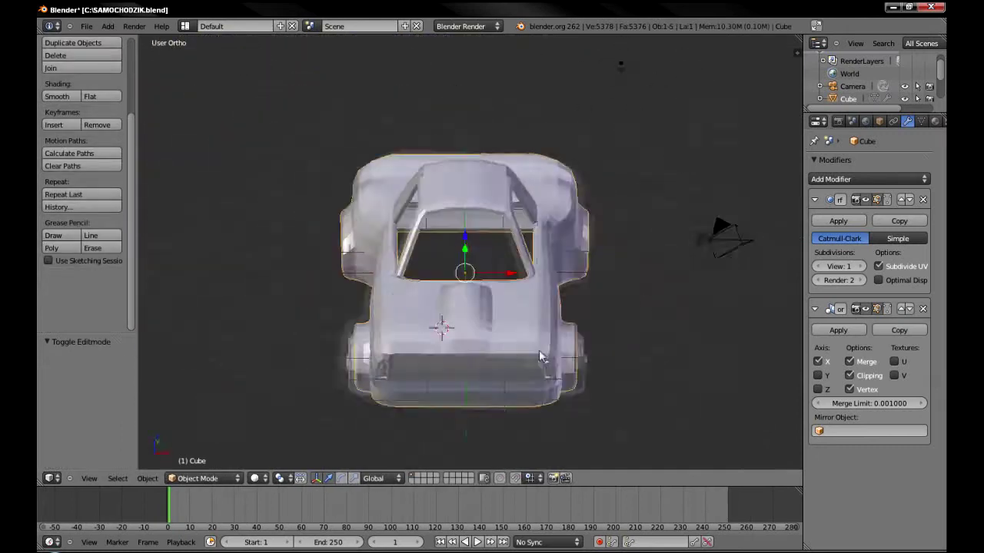
scroll(539, 350, "up", 5)
key("Tab")
Duplicate the windshield's edge loop and separate it into its own pane object.
right_click(575, 253, "alt")
key("z")
key("z")
key("p")
key("Tab")
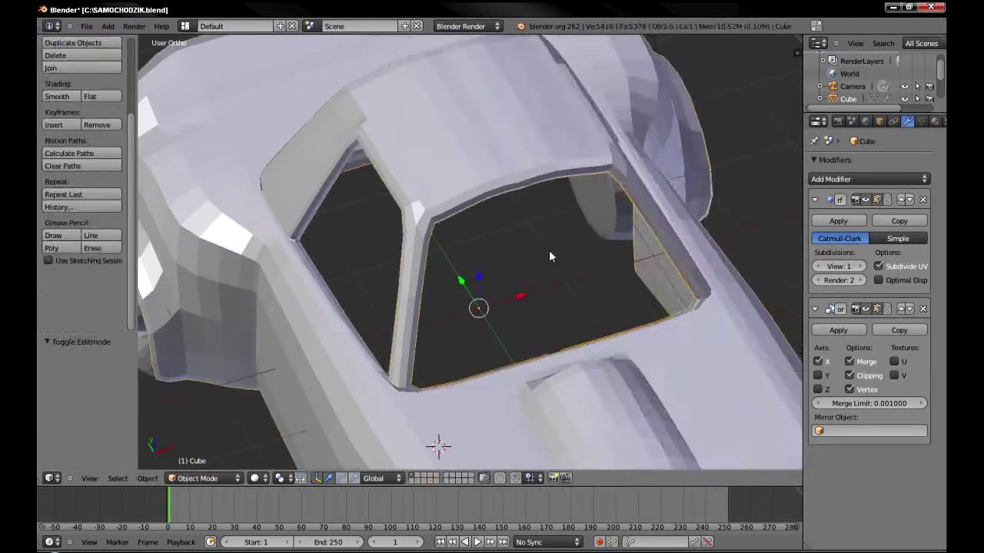
right_click(597, 287)
key("Tab")
Fill the windshield pane with a face and delete an unwanted extra object.
key("z")
middle_click_drag(588, 323, 507, 227)
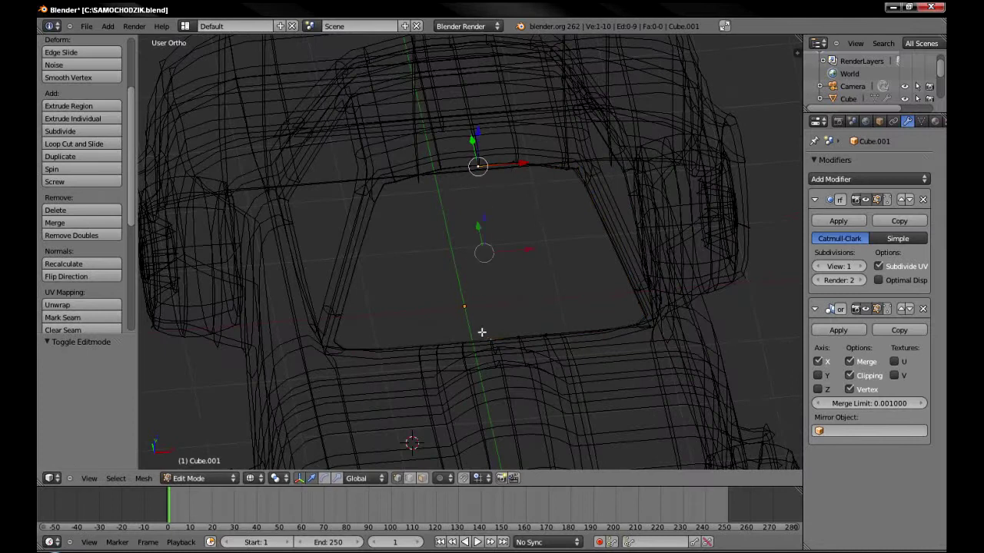
key("f")
key("Tab")
key("z")
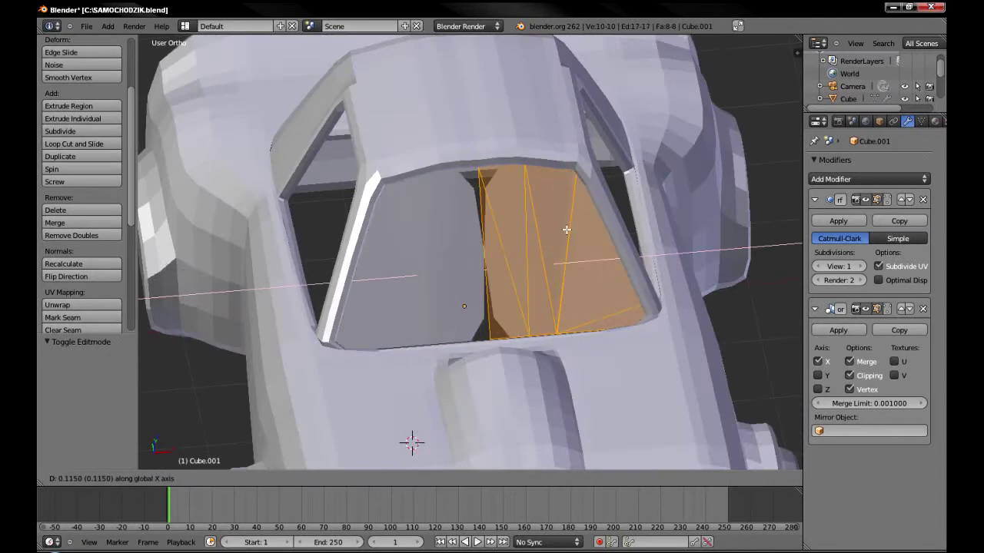
scroll(537, 253, "down", 5)
mouse_move(537, 253)
middle_mouse_down()
mouse_move(450, 201)
mouse_move(540, 219)
mouse_move(485, 206)
middle_mouse_up()
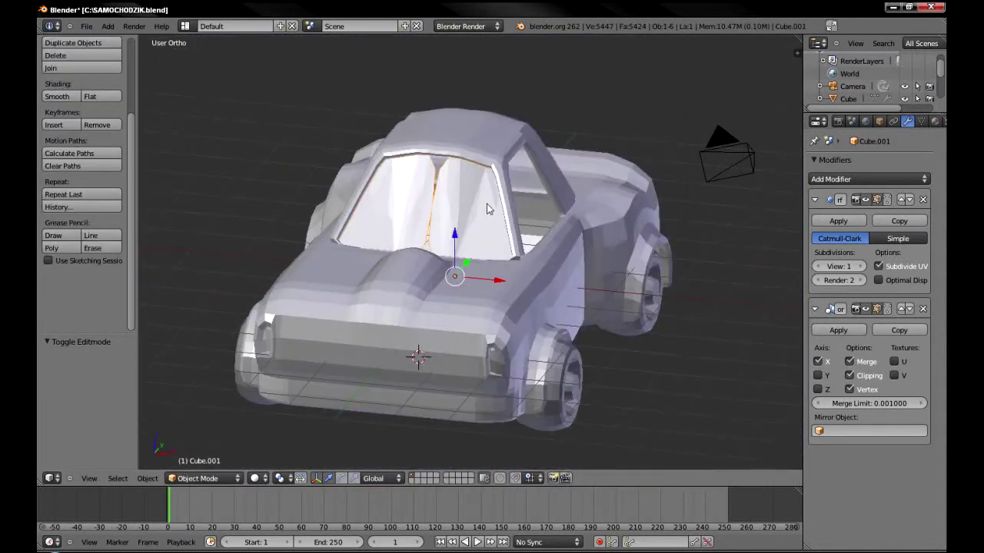
key("x")
left_click(492, 214)
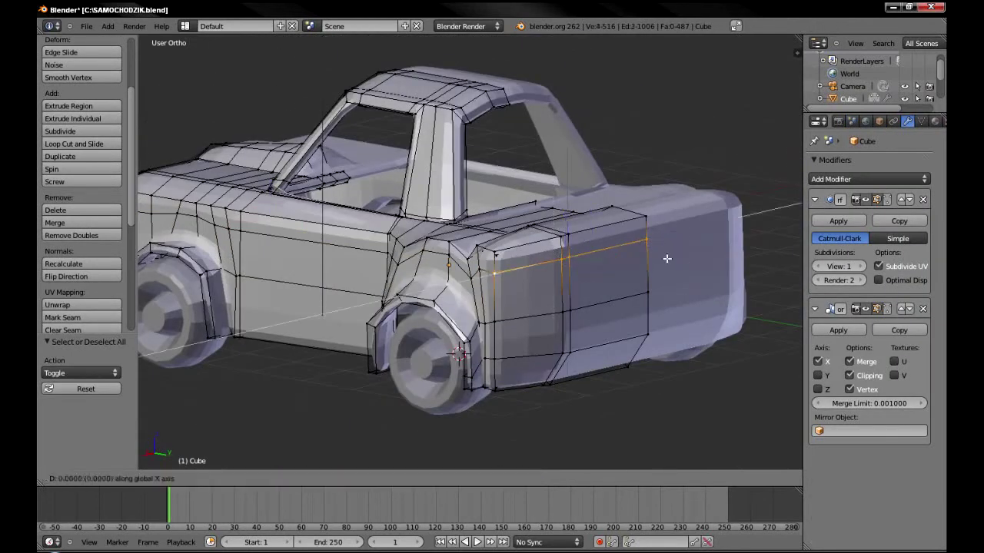
Move the selected edges at the rear of the body along X.
left_click(638, 261)
key("g")
key("x")
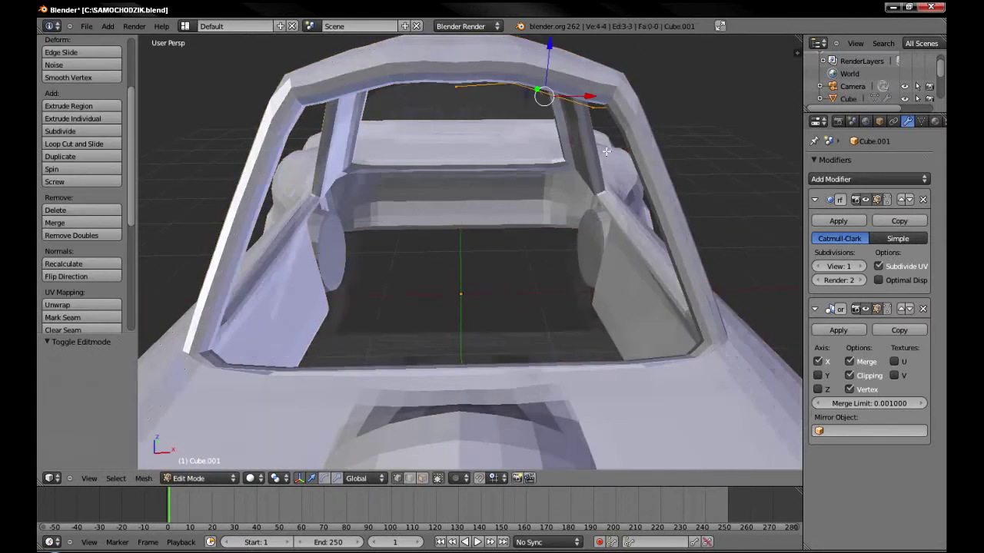
In right side orthographic wireframe view, enable Mirror Clipping and extrude the window edges.
key("KP_3")
key("KP_5")
key("z")
scroll(478, 189, "up", 3)
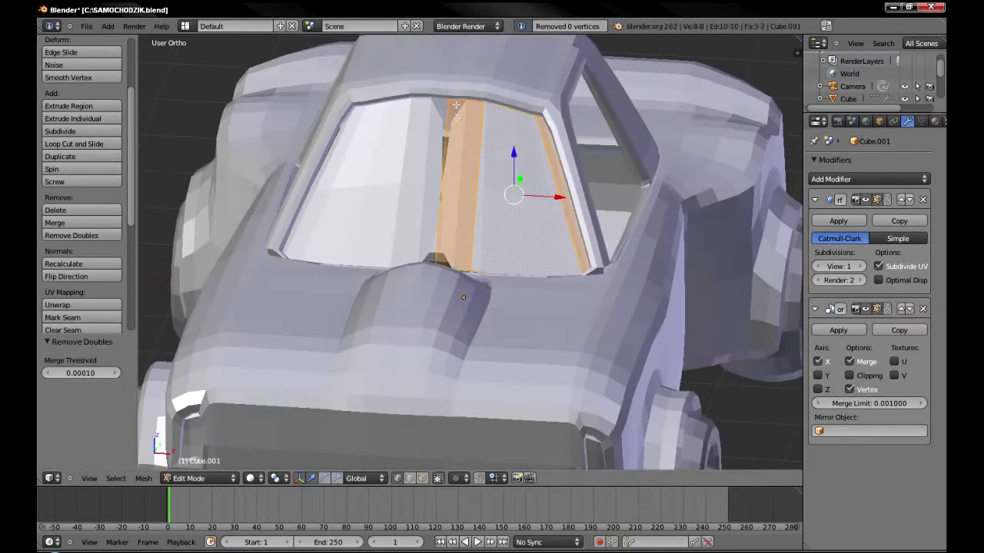
key("a")
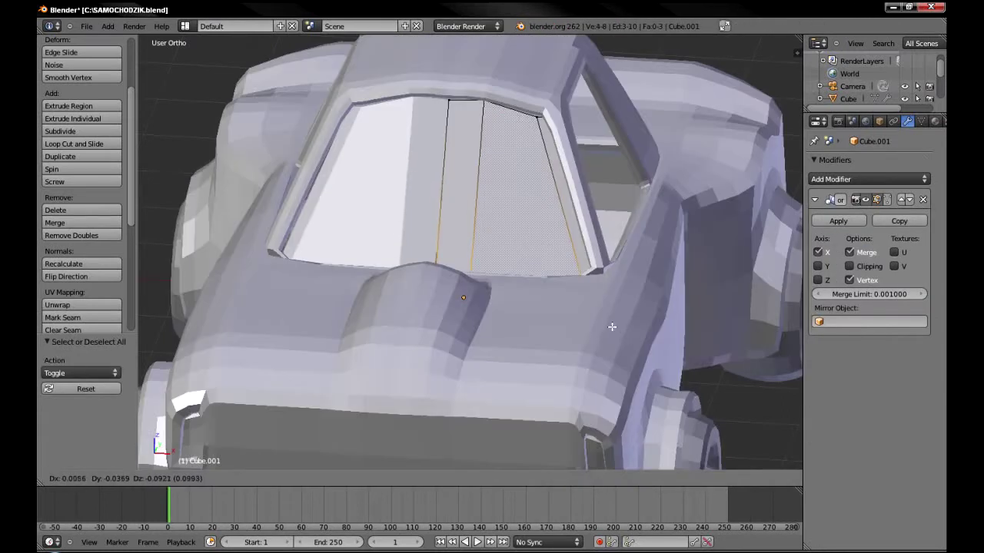
key("Escape")
left_click(849, 266)
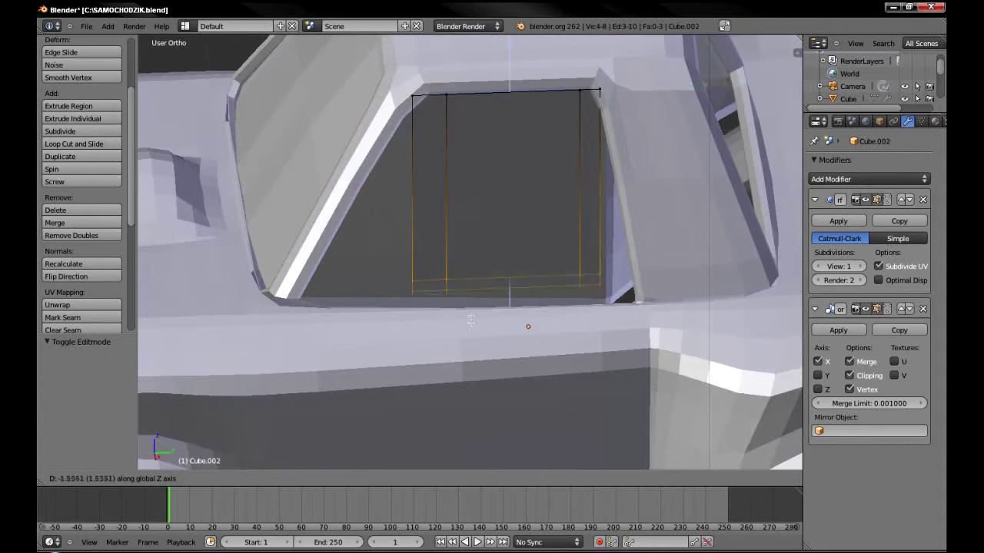
left_click(441, 279)
Delete the unneeded pane vertices and fill the window opening with a face.
key("a")
key("z")
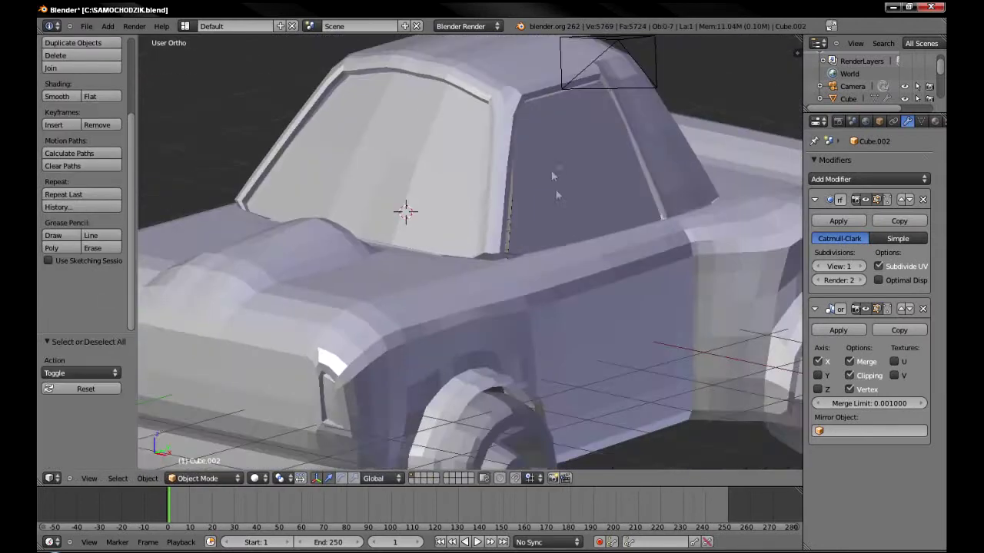
key("x")
left_click(513, 173)
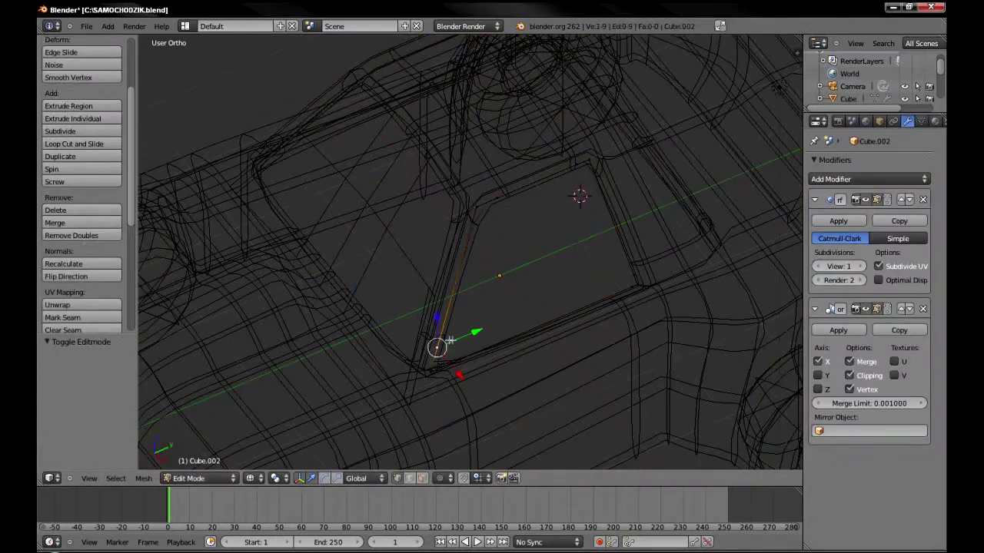
right_click(631, 272, "shift")
right_click(637, 279)
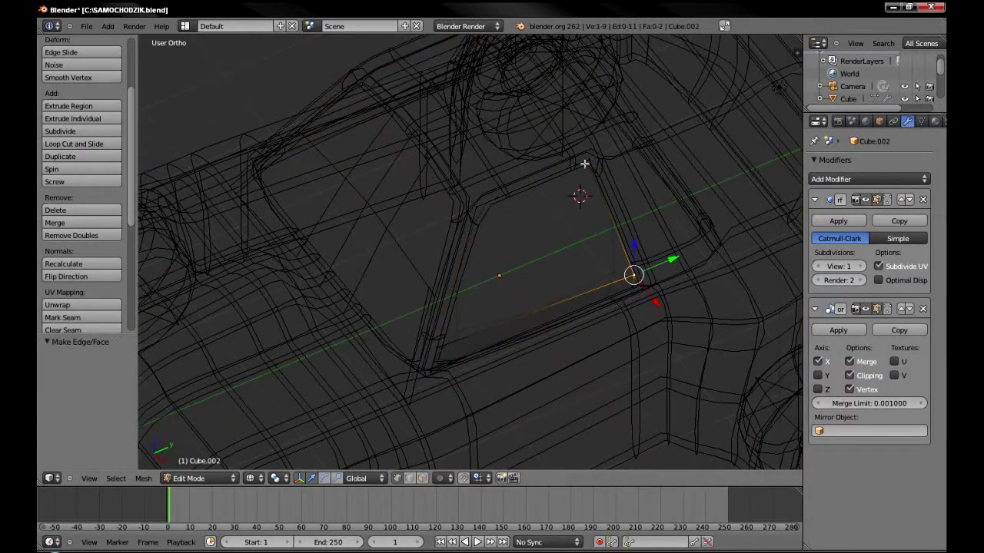
key("f")
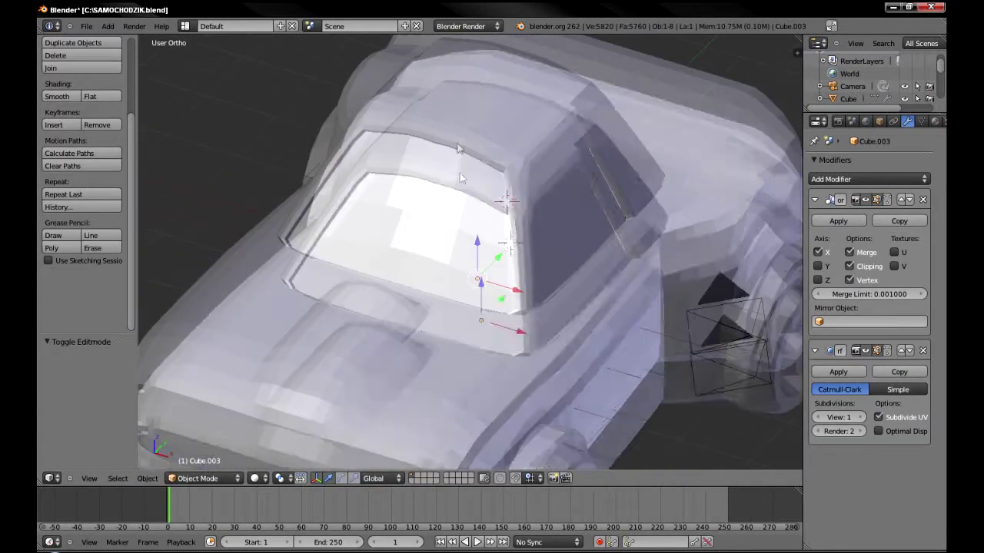
Scale the cab-top face along Y to stretch it lengthwise.
key("s")
key("y")
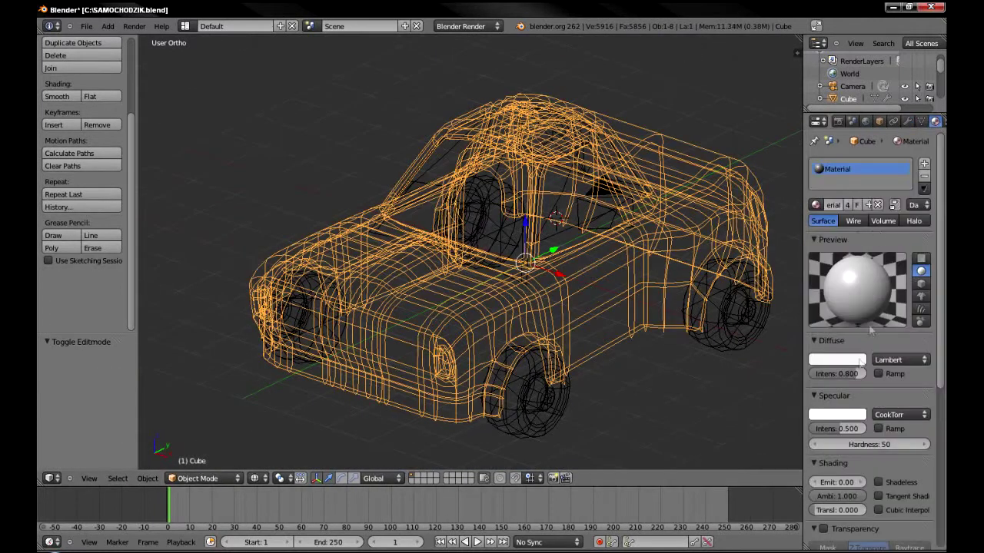
Make the body yellow with Toon diffuse and specular shading and diffuse smoothness 0.
left_click(837, 359)
left_click(760, 261)
left_click(837, 360)
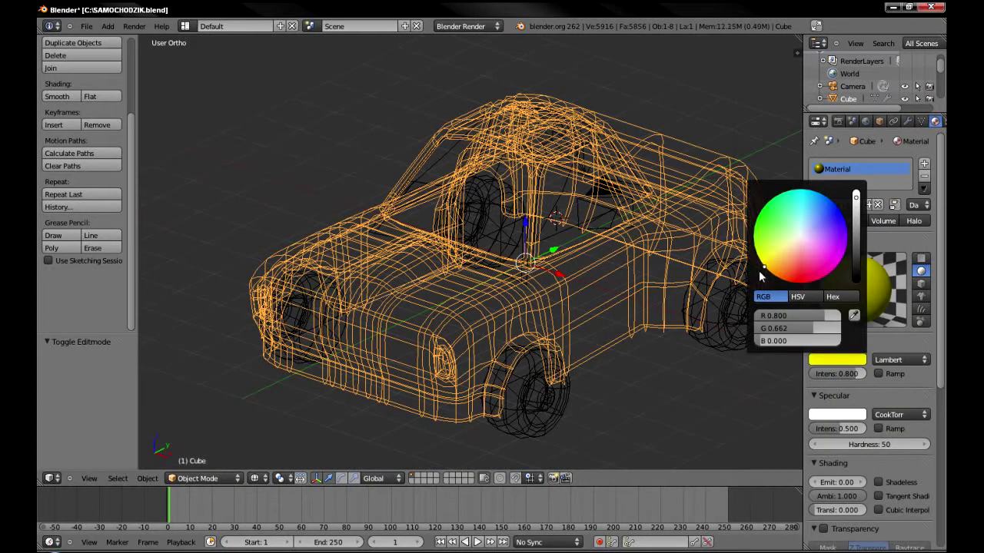
left_click(901, 360)
left_click(891, 388)
left_click(901, 427)
left_click(864, 316)
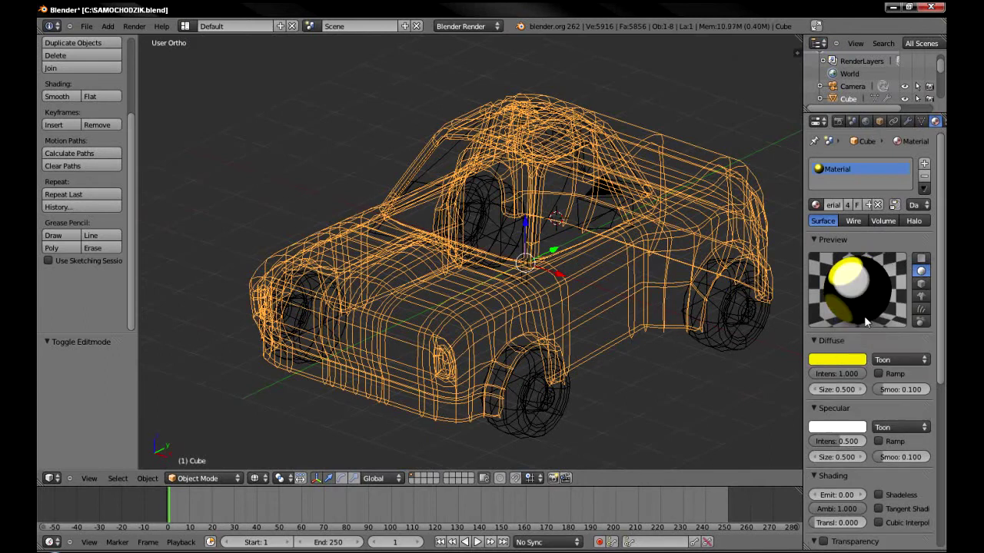
left_click_drag(923, 391, 896, 392)
Select one window piece and set its diffuse colour to pale blue.
right_click(432, 146)
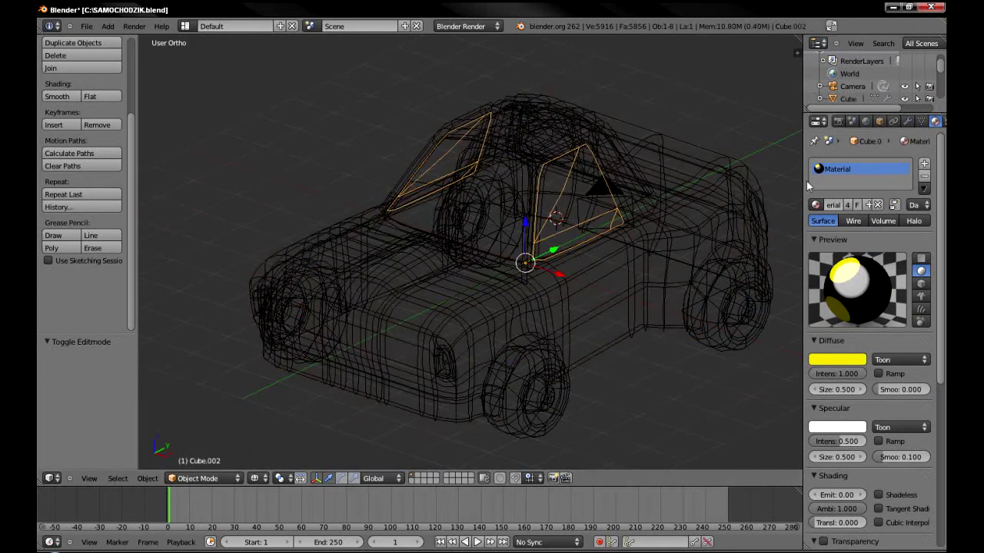
left_click(837, 359)
left_click(792, 257)
scroll(830, 384, "down", 2)
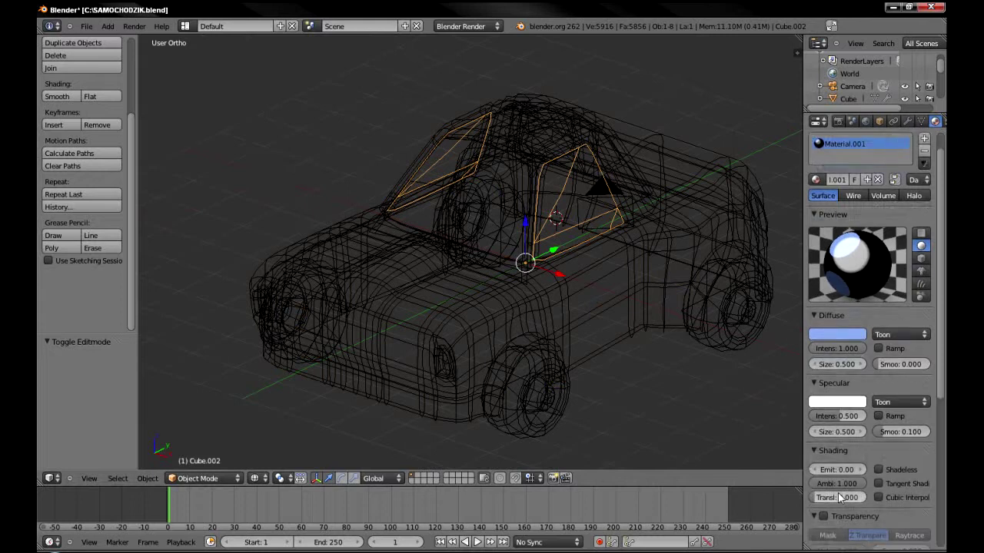
scroll(827, 437, "down", 3)
key("z")
Apply the pale blue Material.001 to the other window piece.
right_click(527, 350)
scroll(861, 231, "up", 5)
left_click(815, 205)
left_click(847, 236)
middle_click_drag(630, 254, 509, 254)
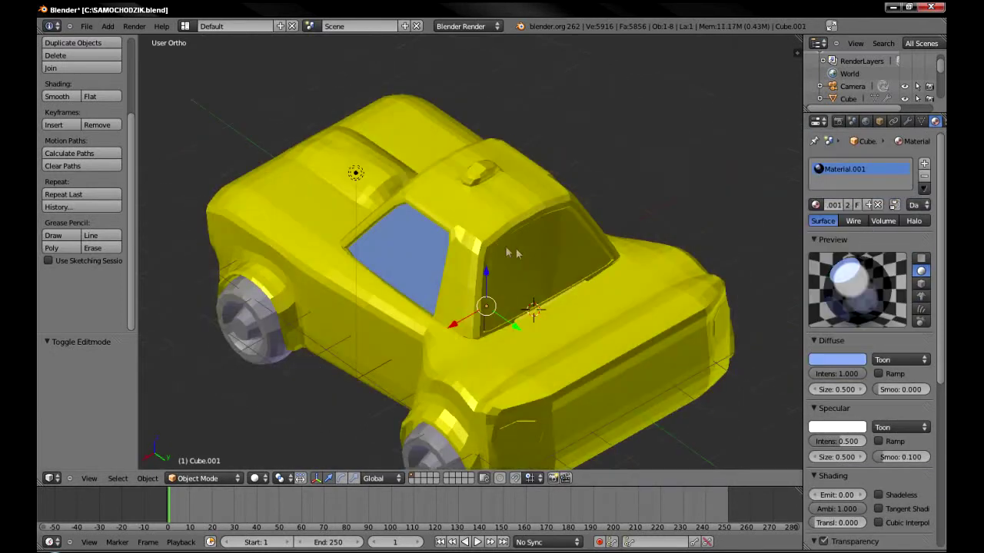
left_click(815, 204)
left_click(846, 237)
Give the wheels a material and darken its diffuse colour to black.
middle_click_drag(492, 308, 584, 292)
right_click(569, 330)
left_click(815, 204)
left_click(848, 216)
left_click(834, 360)
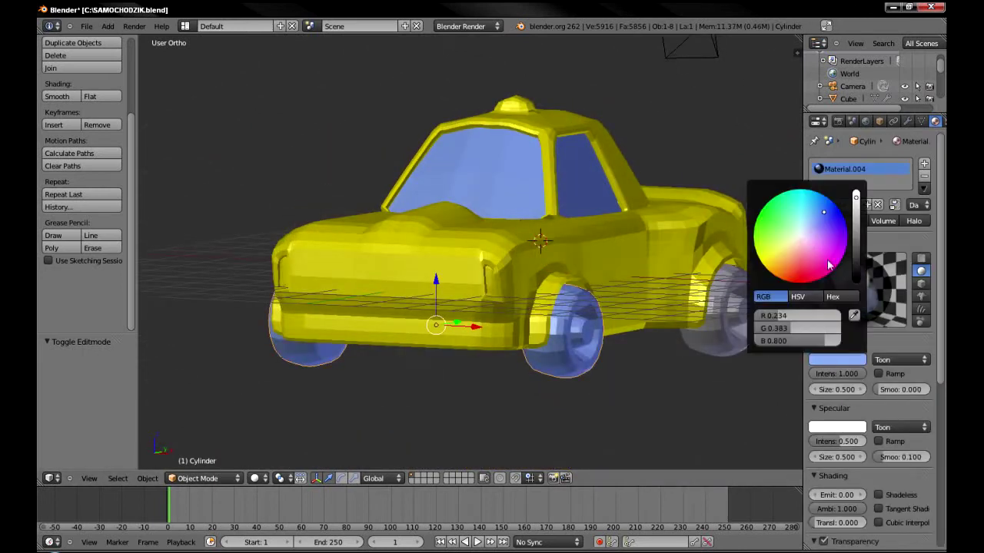
left_click_drag(856, 206, 857, 277)
scroll(845, 522, "down", 3)
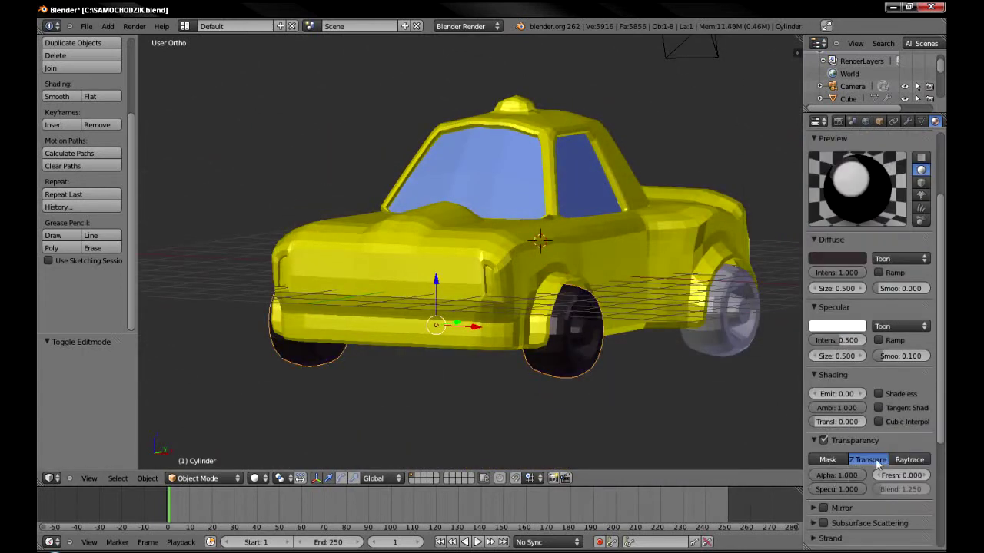
scroll(662, 312, "up", 5)
Enter Edit Mode on the wheel and select two hub face loops in wireframe view.
key("Tab")
middle_click_drag(663, 312, 449, 231, "shift")
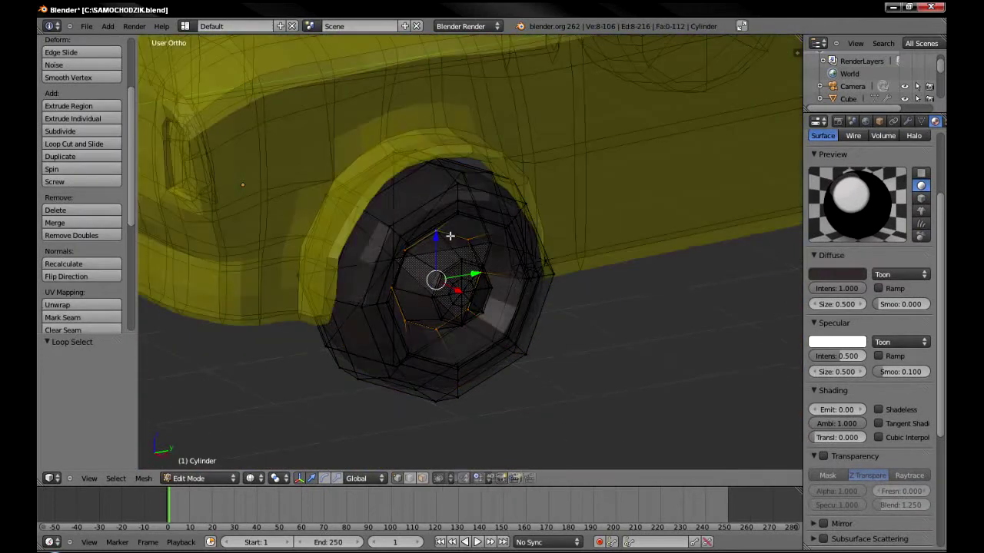
key("z")
left_click(455, 281, "alt")
left_click(454, 281, "alt+shift")
Add a slot with Material.002 to the first wheel's hub faces and colour it light grey.
key("z")
scroll(846, 216, "up", 3)
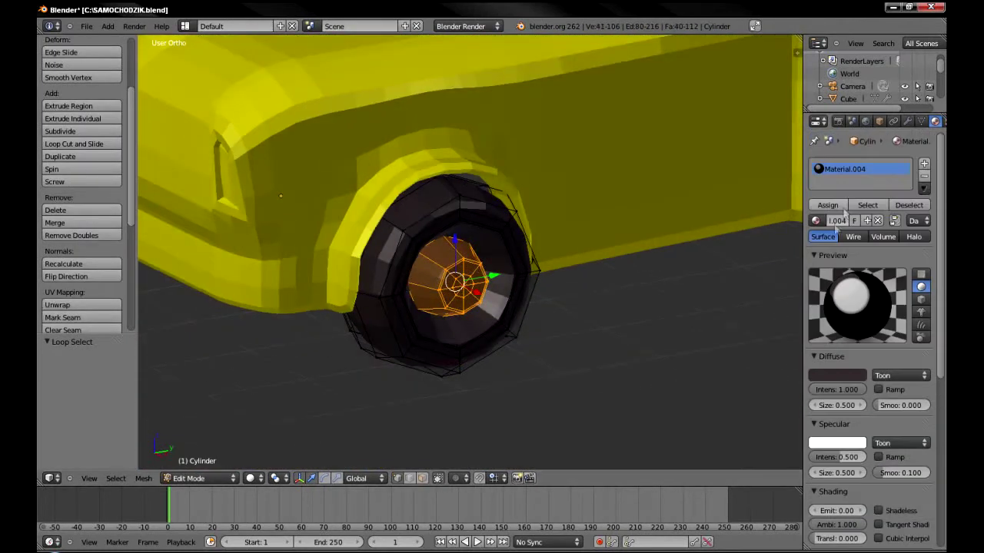
left_click(924, 163)
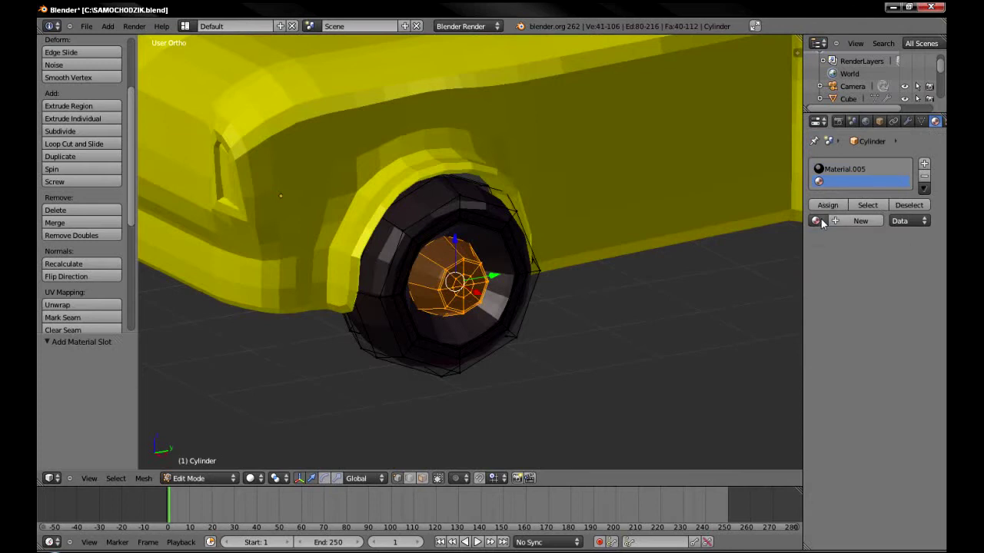
left_click(816, 221)
left_click(845, 265)
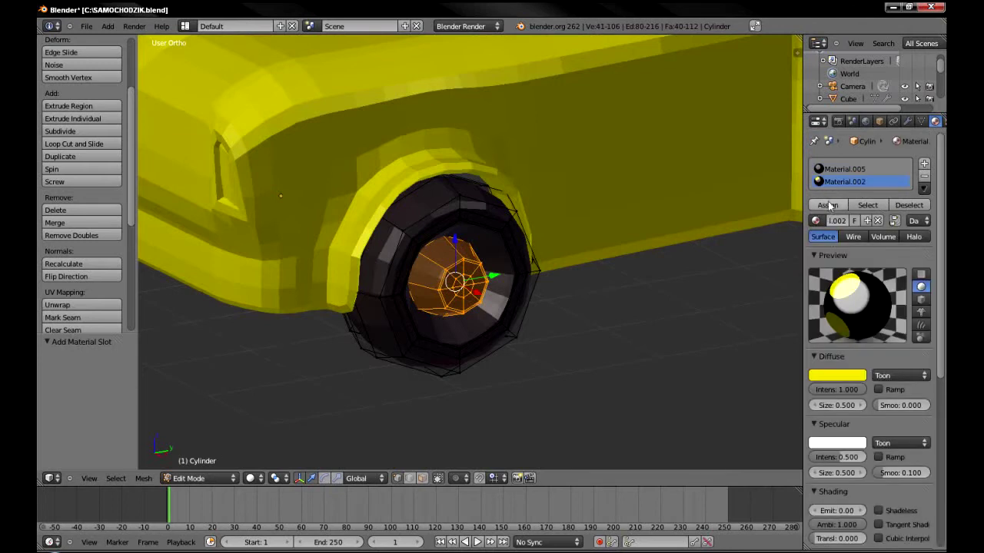
left_click(829, 206)
left_click(837, 375)
left_click(803, 248)
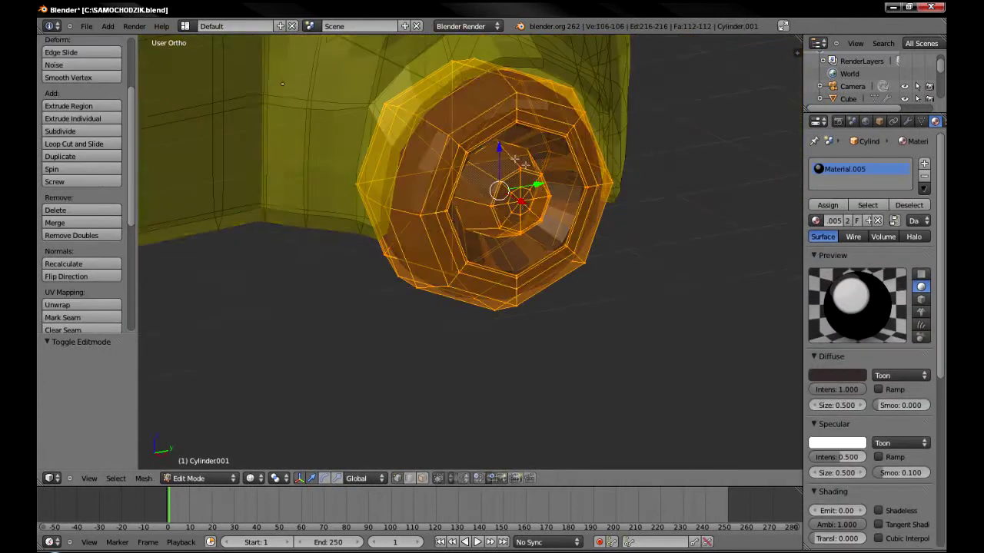
Select the other wheel's inner hub loop, give it its own pale pinkish material, and exit Edit Mode.
key("a")
key("z")
right_click(438, 147, "alt")
key("z")
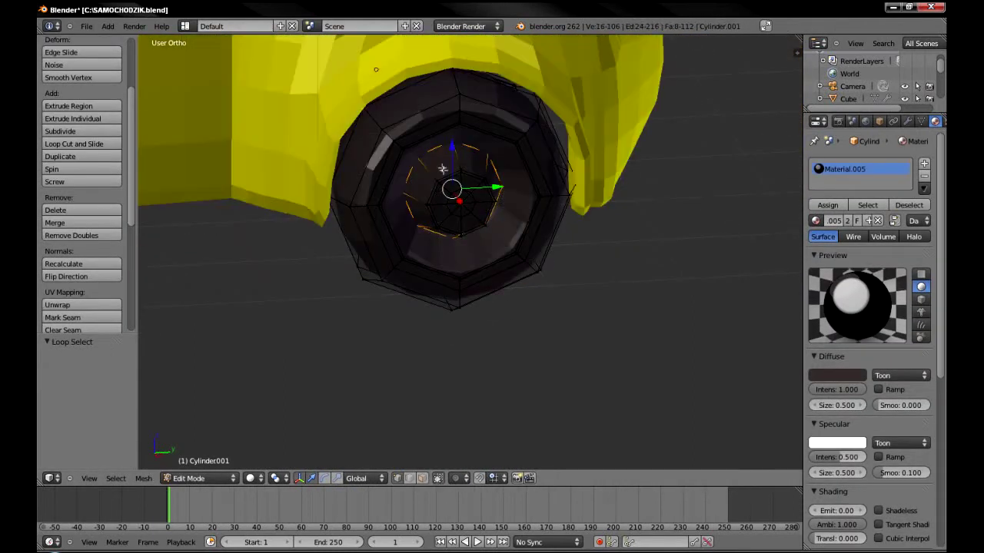
left_click(924, 164)
left_click(816, 221)
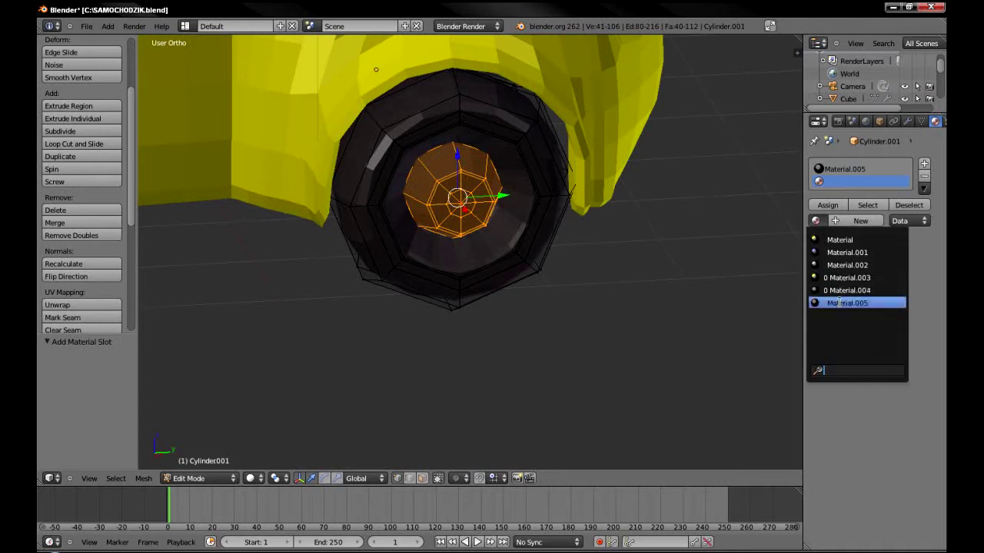
left_click(846, 301)
left_click(828, 206)
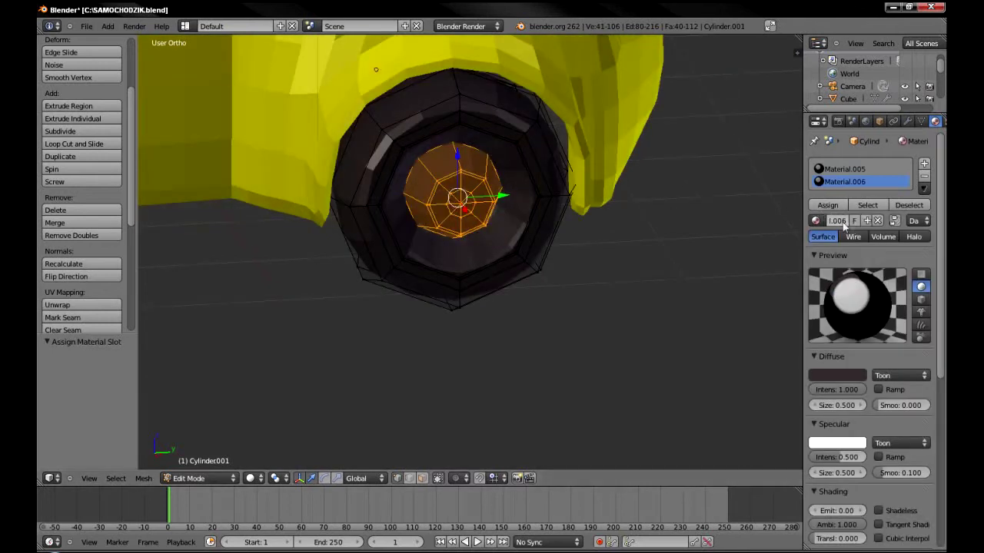
left_click(816, 221)
left_click(864, 376)
left_click(796, 257)
key("Tab")
Select the window piece using the wireframe view.
scroll(433, 182, "down", 5)
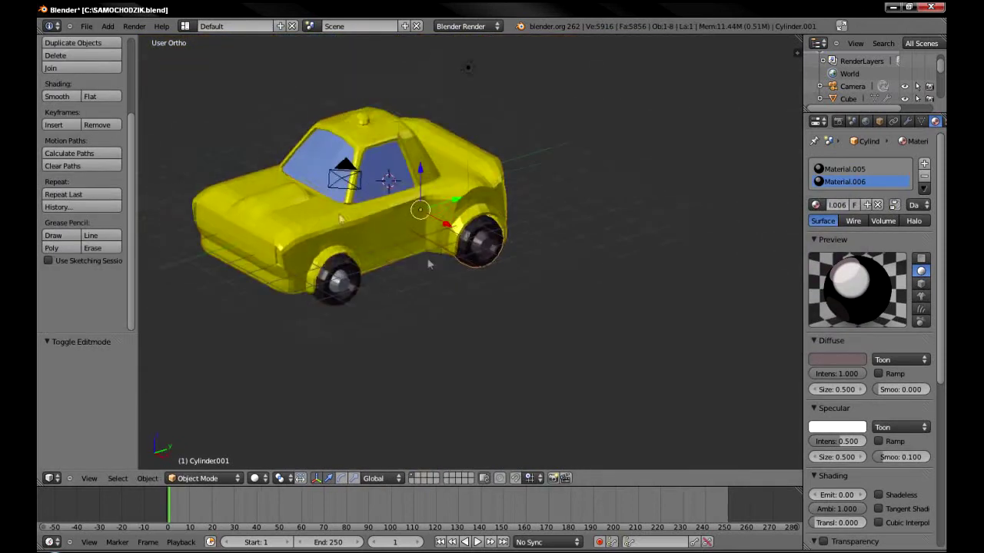
key("a")
key("z")
right_click(492, 203)
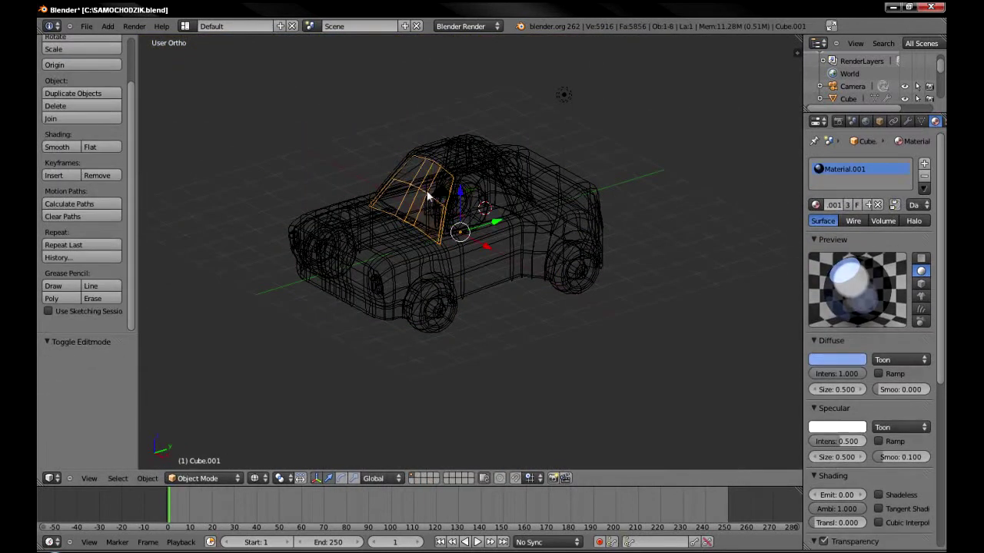
key("z")
Look through the camera, render a test image with F12, close it, and select the lamp.
key("KP_0")
right_click(454, 252)
key("F12")
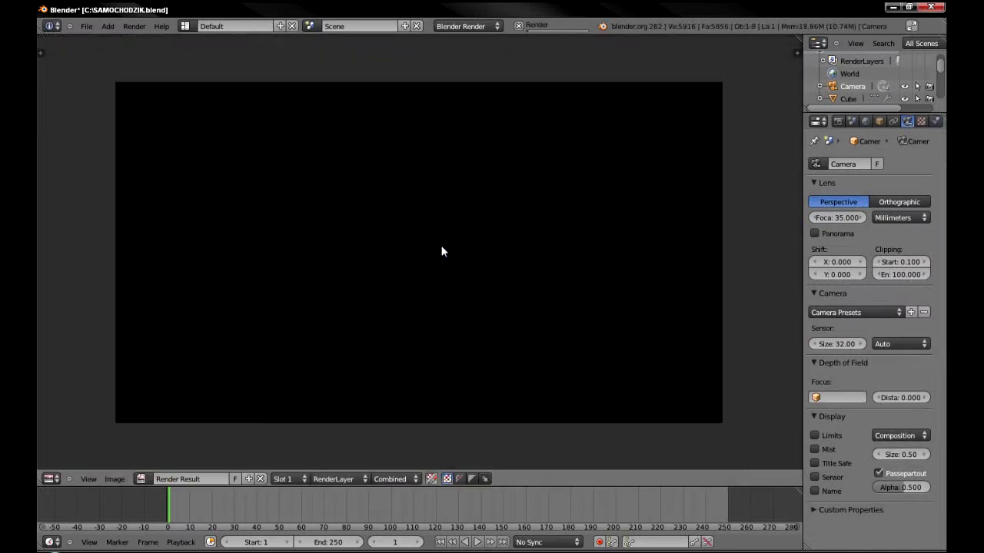
key("Escape")
right_click(569, 130)
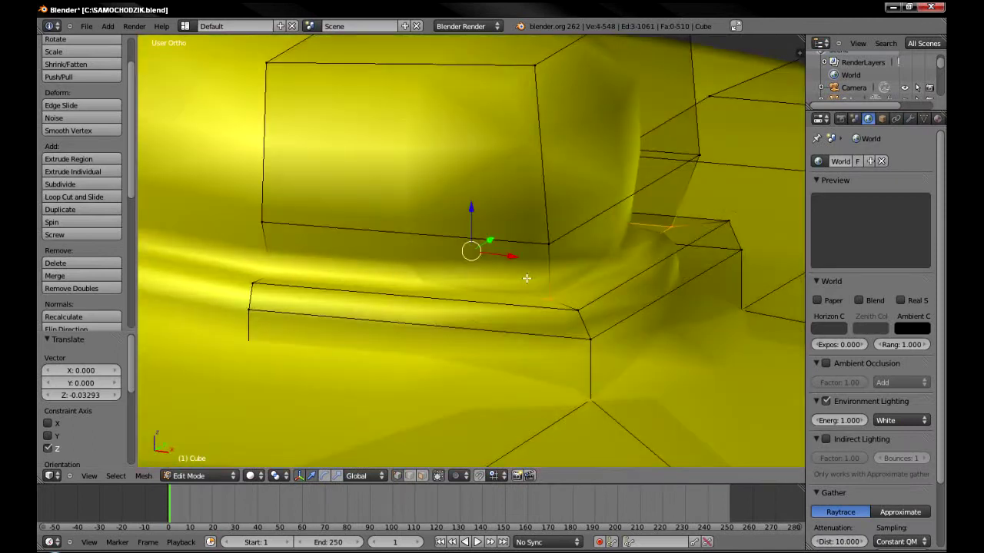
Select the roof light's face rings and assign Material.003 to them.
scroll(526, 279, "down", 3)
right_click(569, 160, "alt")
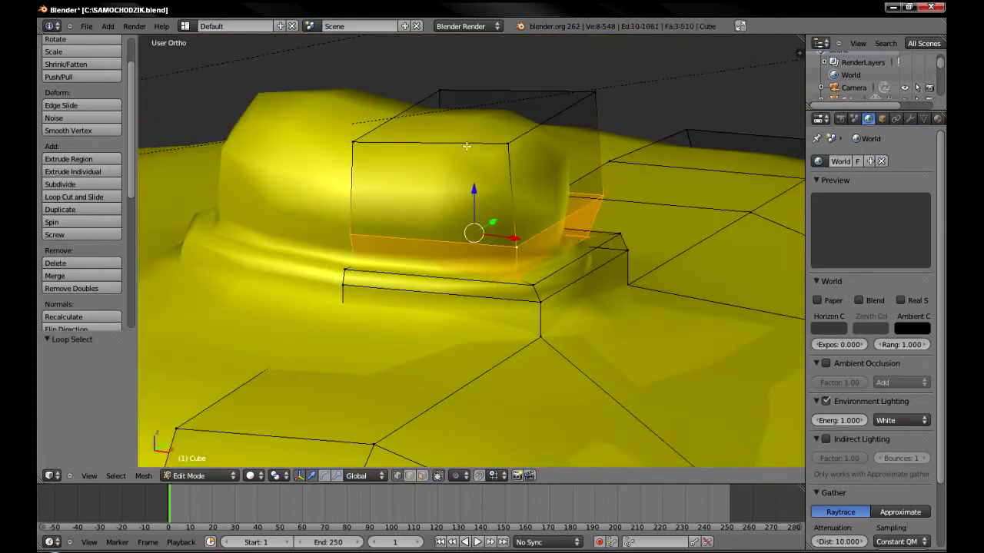
right_click(569, 160, "alt+shift")
left_click(934, 121)
left_click(817, 213)
left_click(854, 279)
Turn off transparency for Material.003 and set its diffuse colour to white.
scroll(889, 476, "down", 3)
left_click(862, 480)
left_click(839, 296)
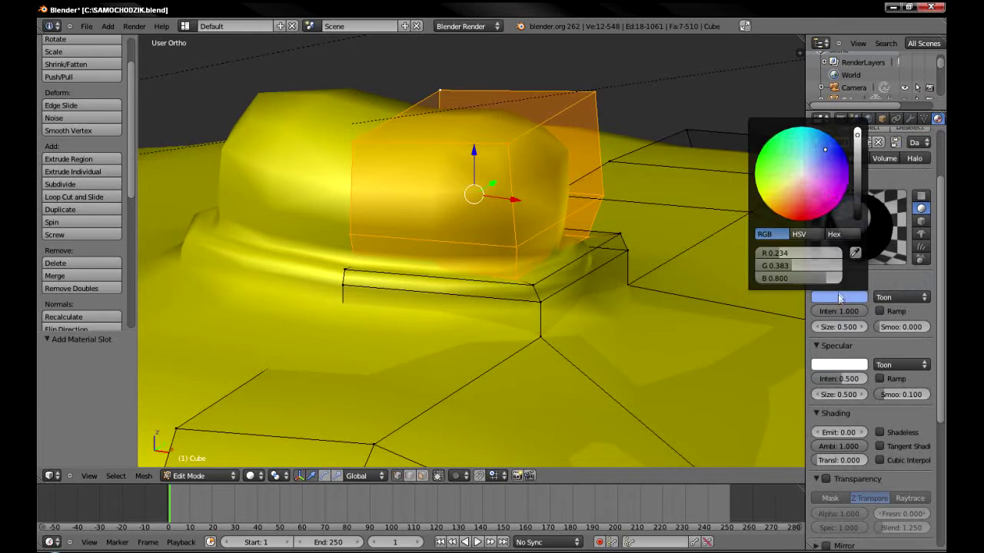
left_click_drag(816, 265, 840, 265)
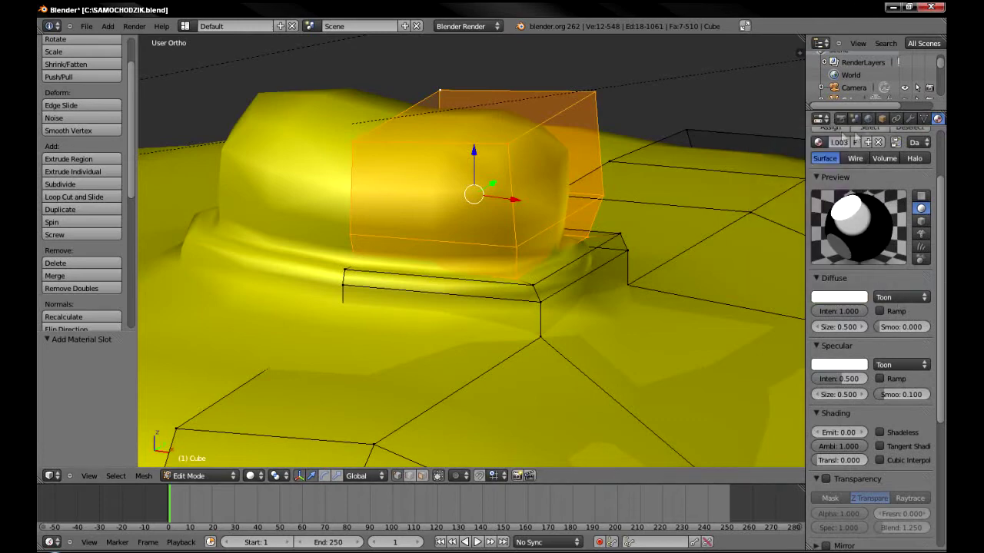
key("Tab")
middle_click_drag(545, 260, 533, 247)
scroll(534, 247, "up", 2)
Inset the corner face twice and push the inner faces into the body along Y.
scroll(558, 198, "up", 2)
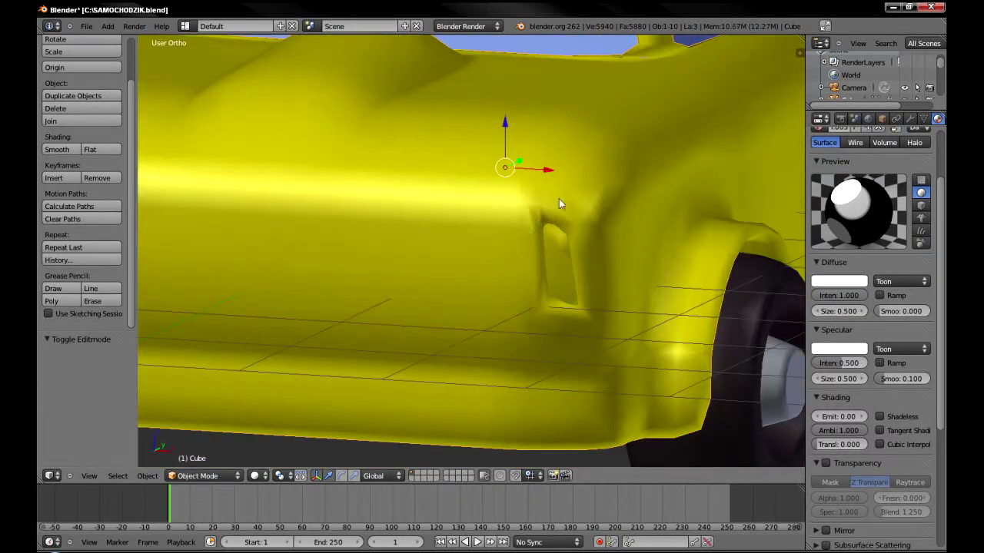
key("Tab")
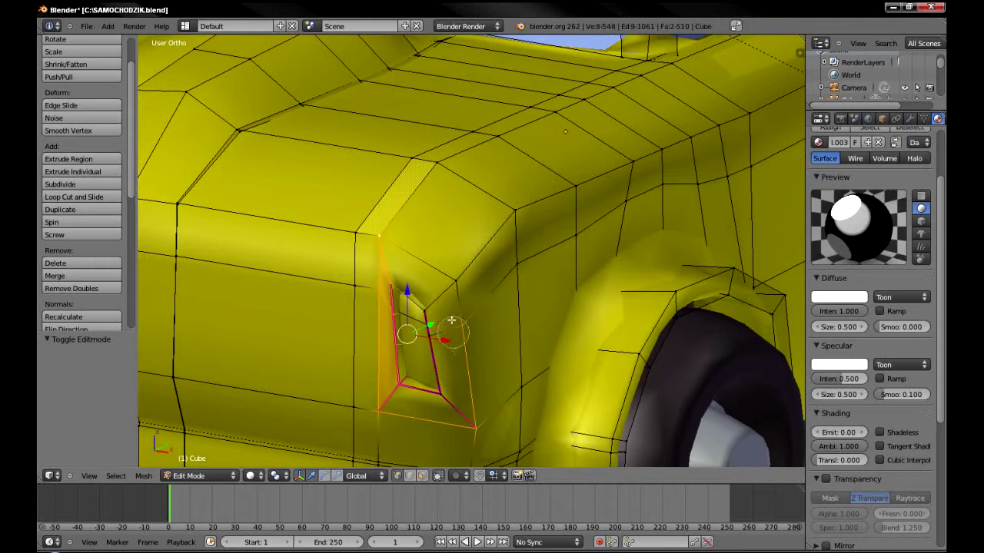
key("z")
key("v")
key("e")
key("s")
left_click(426, 276)
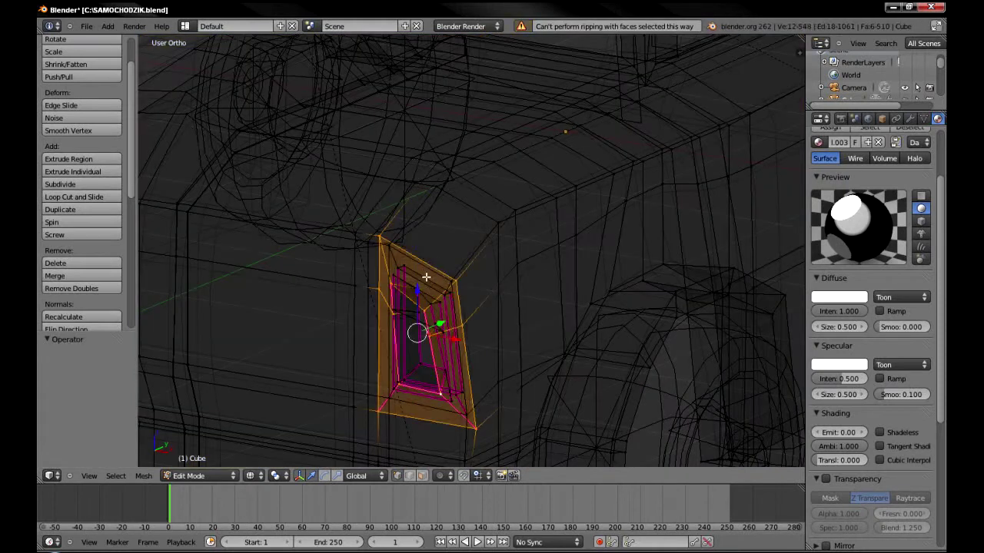
right_click(435, 298, "alt+shift")
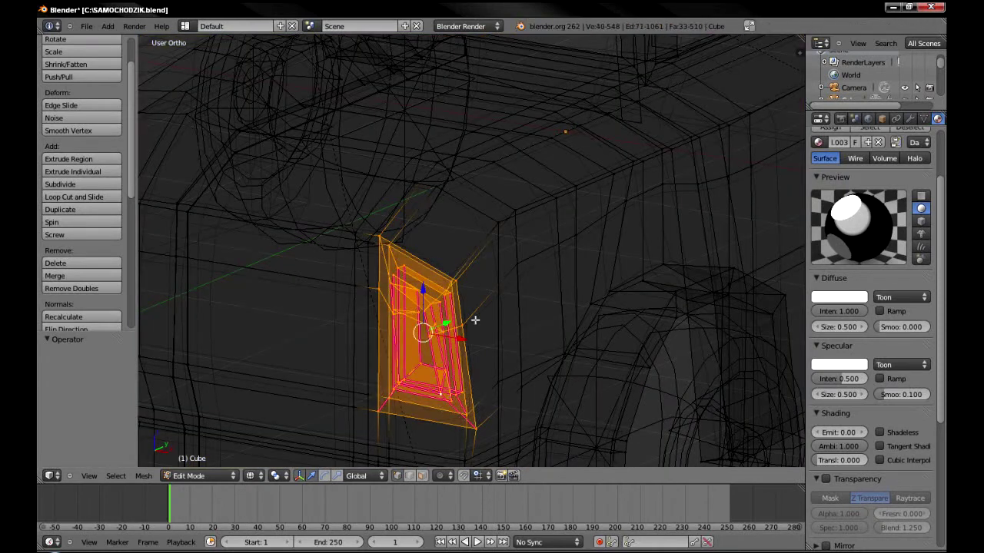
key("z")
key("g")
key("y")
left_click(428, 356)
Add two loop cuts around and inside the socket, sliding the inner one inward.
scroll(621, 348, "up", 3)
key("a")
middle_click_drag(621, 349, 630, 262)
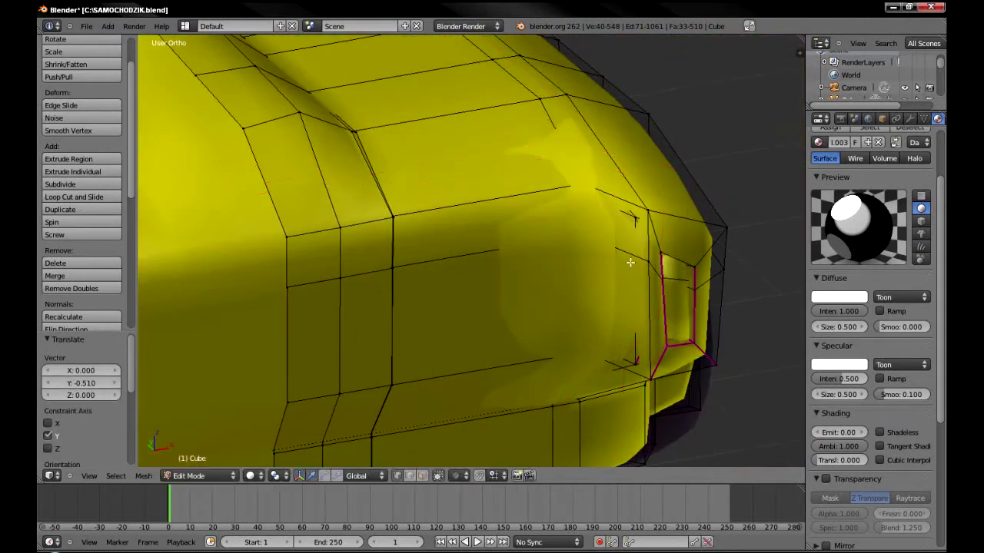
scroll(630, 262, "down", 3)
middle_click_drag(492, 236, 514, 216)
key("ctrl+r")
left_click(445, 209)
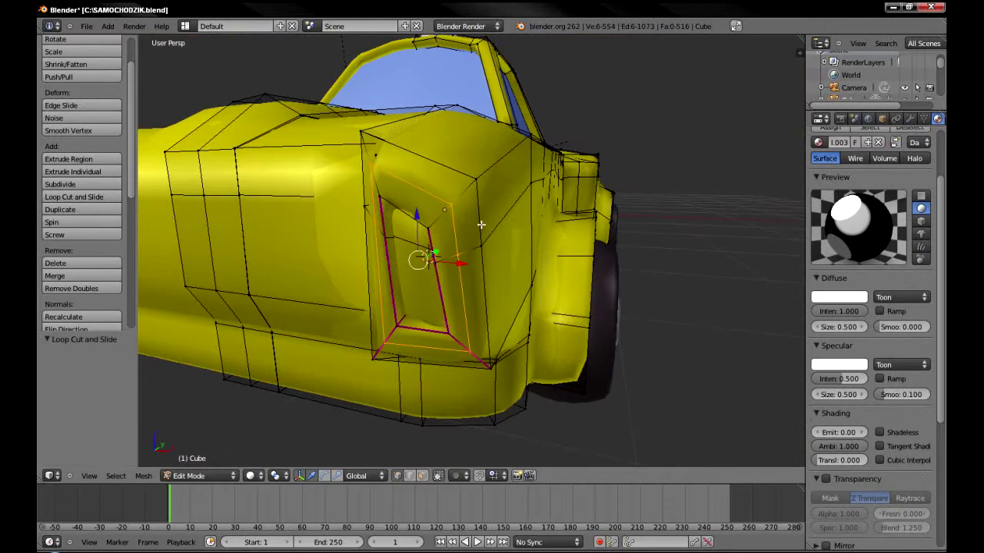
key("ctrl+r")
left_click(461, 193)
left_click(453, 200)
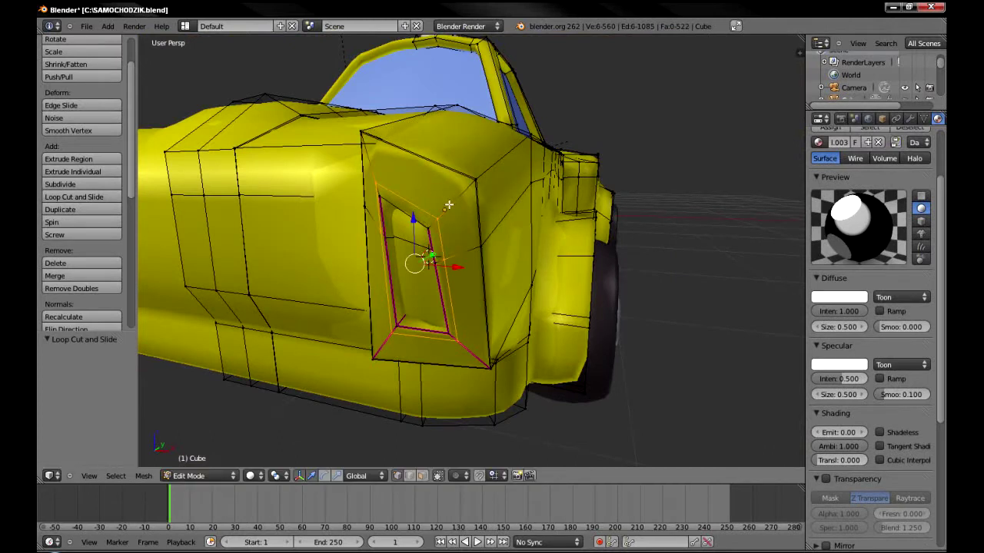
Switch the mesh to face selection mode while viewing the socket up close.
key("Tab")
scroll(602, 238, "up", 3)
scroll(602, 238, "down", 5)
middle_click_drag(602, 238, 461, 346)
key("Tab")
scroll(419, 478, "up", 3)
left_click(421, 476)
scroll(498, 244, "down", 3)
mouse_move(497, 243)
middle_mouse_down()
mouse_move(577, 253)
mouse_move(433, 274)
mouse_move(451, 272)
mouse_move(379, 246)
mouse_move(395, 218)
mouse_move(516, 242)
mouse_move(451, 285)
mouse_move(436, 267)
middle_mouse_up()
Extrude the inner socket face and then select it.
key("e")
left_click(492, 248)
key("Tab")
key("Tab")
right_click(450, 272)
scroll(436, 267, "down", 5)
middle_click_drag(516, 255, 431, 243)
scroll(859, 191, "up", 3)
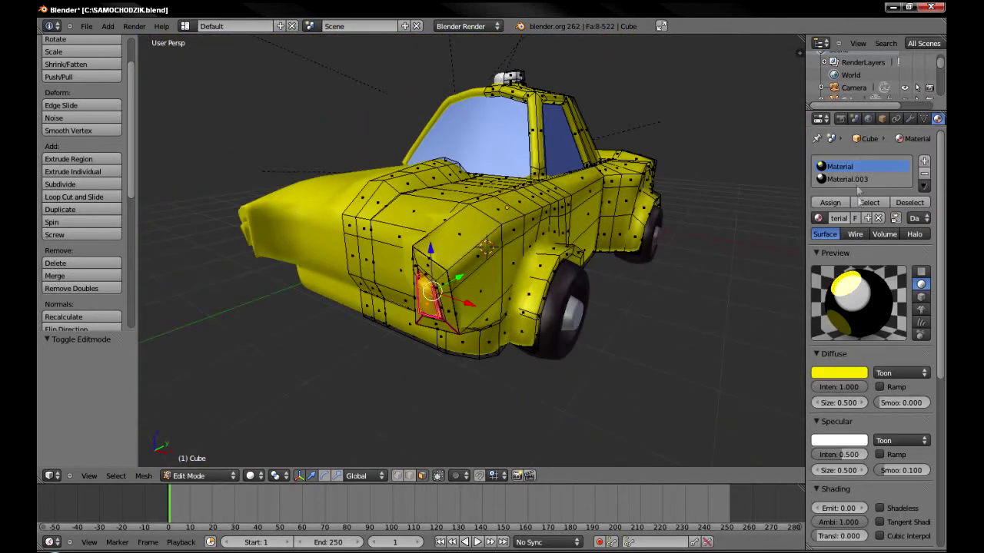
Add a new material slot, assign it to the headlight faces, and colour it pale yellow.
left_click(924, 161)
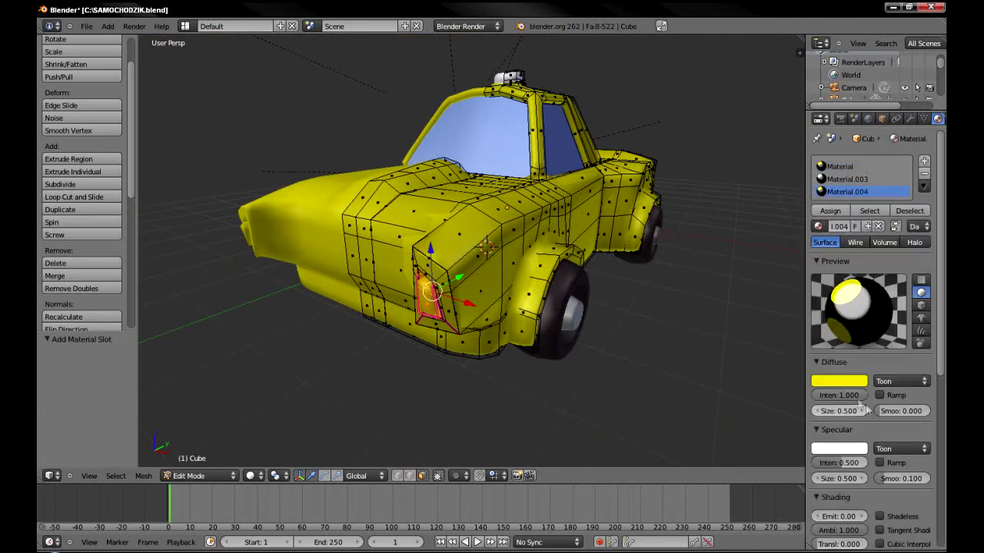
left_click(838, 381)
left_click_drag(784, 296, 778, 314)
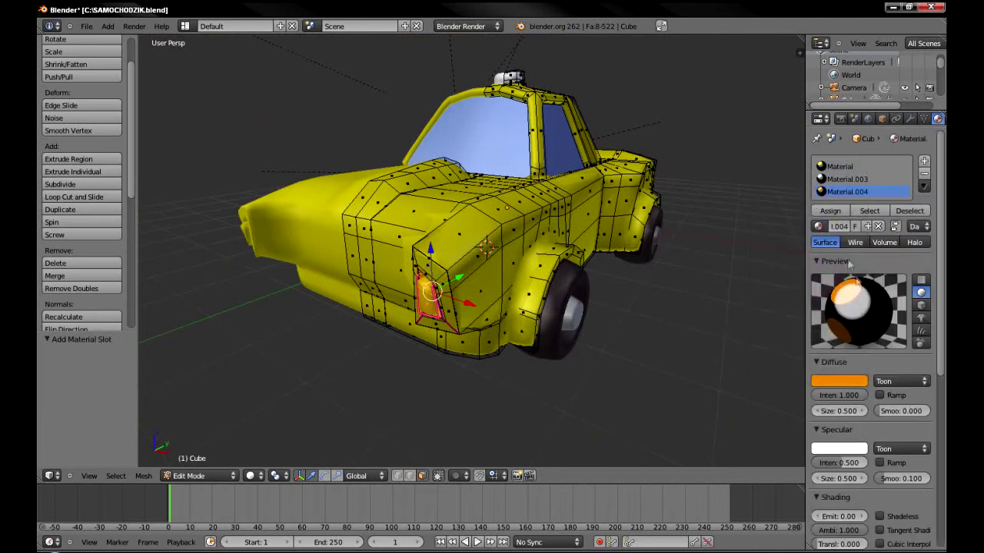
left_click(830, 210)
left_click(839, 380)
left_click(759, 286)
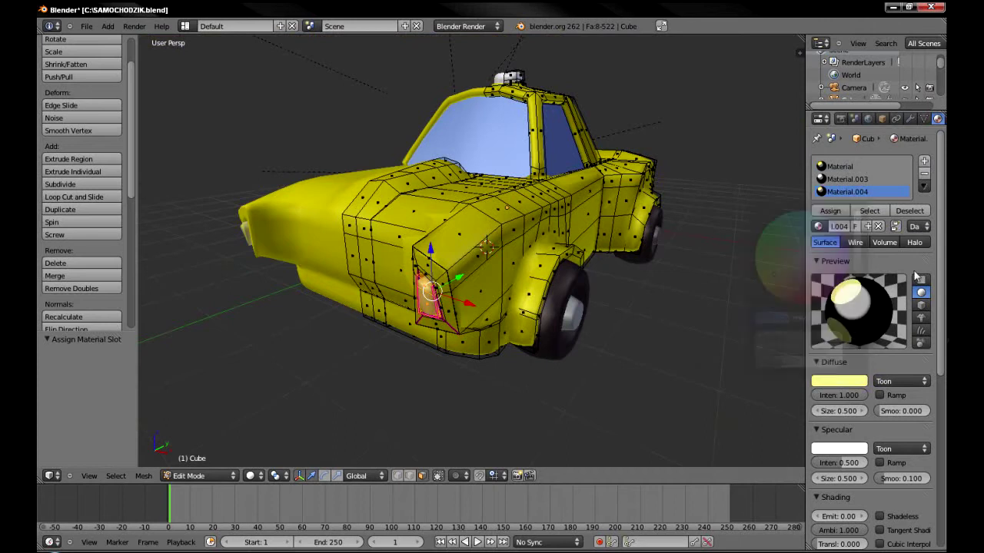
key("Tab")
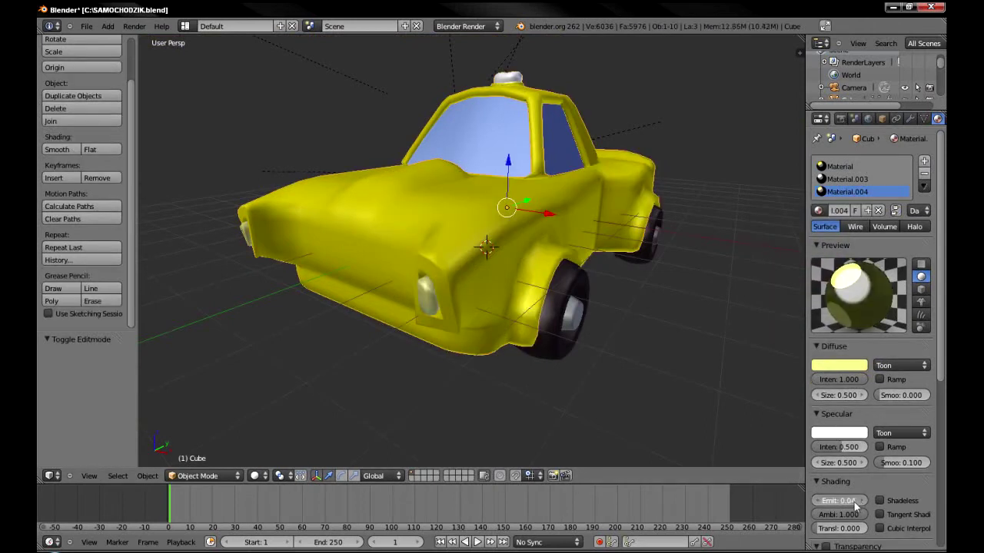
key("Tab")
mouse_move(574, 246)
middle_mouse_down()
mouse_move(611, 177)
mouse_move(432, 292)
mouse_move(523, 276)
middle_mouse_up()
Extrude a side face inward and fill it with a single-user copy of Material.003.
scroll(500, 275, "up", 3)
right_click(523, 276)
key("e")
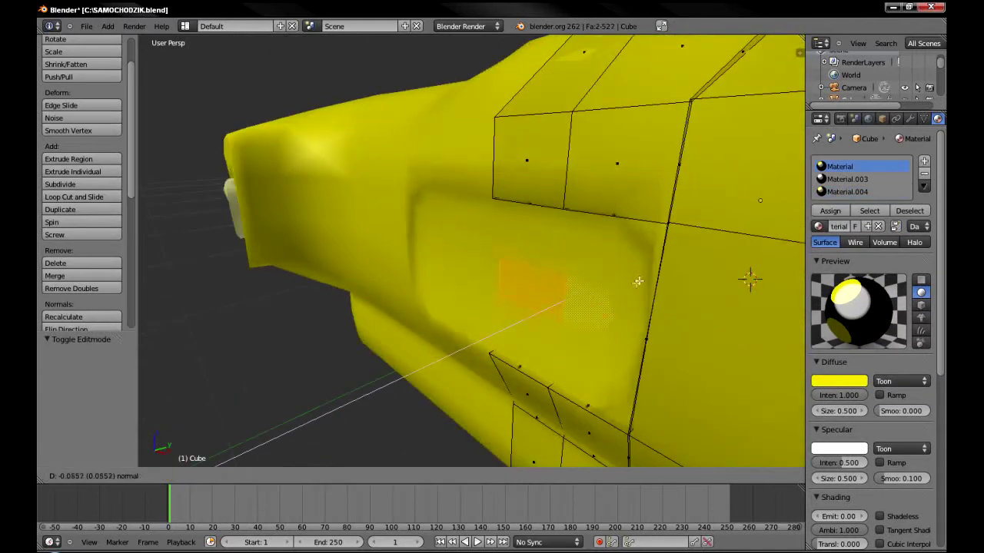
left_click(588, 269)
left_click(924, 162)
left_click(817, 239)
left_click(847, 296)
left_click(849, 239)
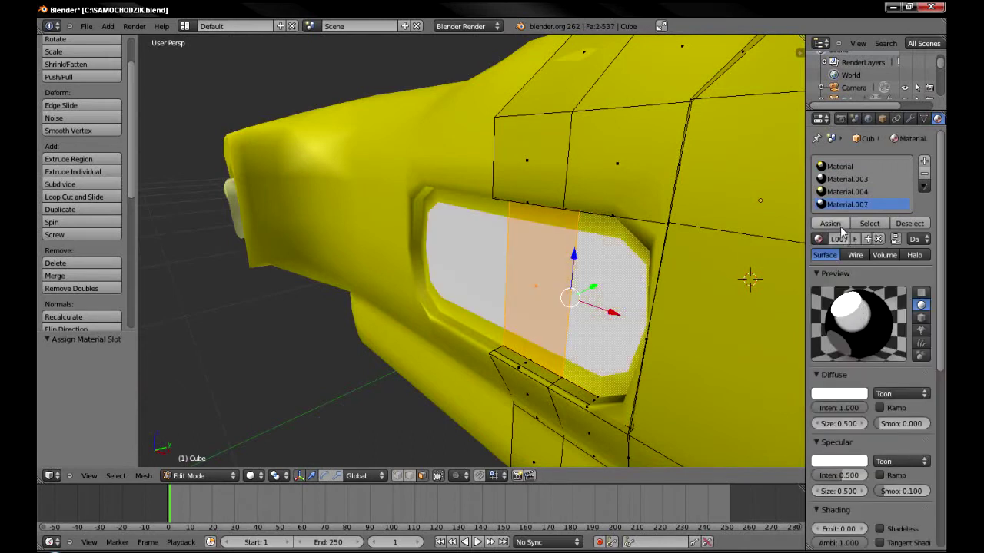
Select the tail-light faces at the truck's other end using wireframe view.
key("Tab")
scroll(690, 248, "down", 3)
middle_click_drag(689, 248, 507, 254)
scroll(581, 256, "up", 2)
key("Tab")
scroll(507, 254, "up", 3)
key("z")
right_click(330, 338, "shift")
key("z")
Assign a new red Material.008 to the tail-light faces and view the rear.
left_click(924, 160)
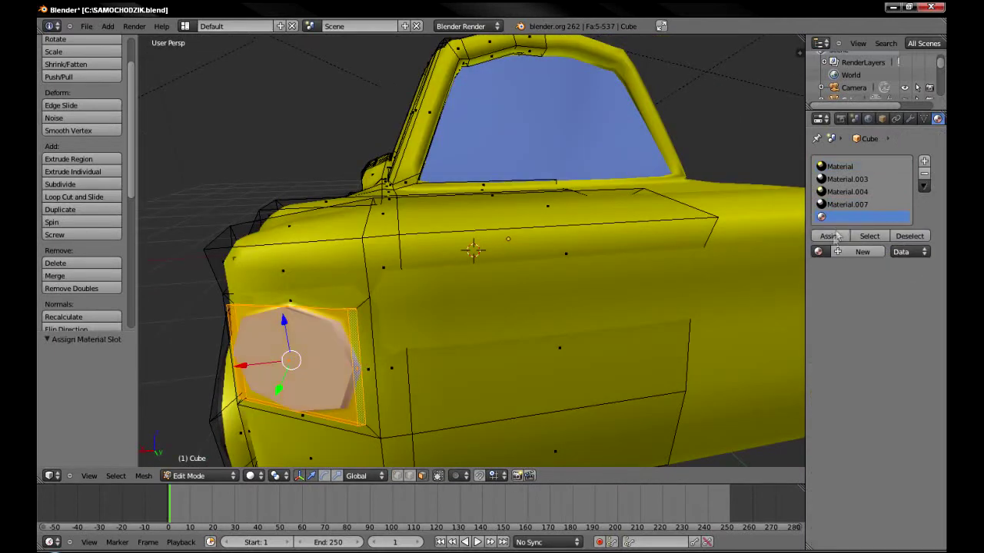
left_click(836, 236)
left_click(863, 252)
left_click(838, 406)
left_click(838, 274)
key("a")
key("Tab")
scroll(407, 318, "down", 5)
middle_click_drag(581, 310, 615, 272)
scroll(615, 273, "up", 5)
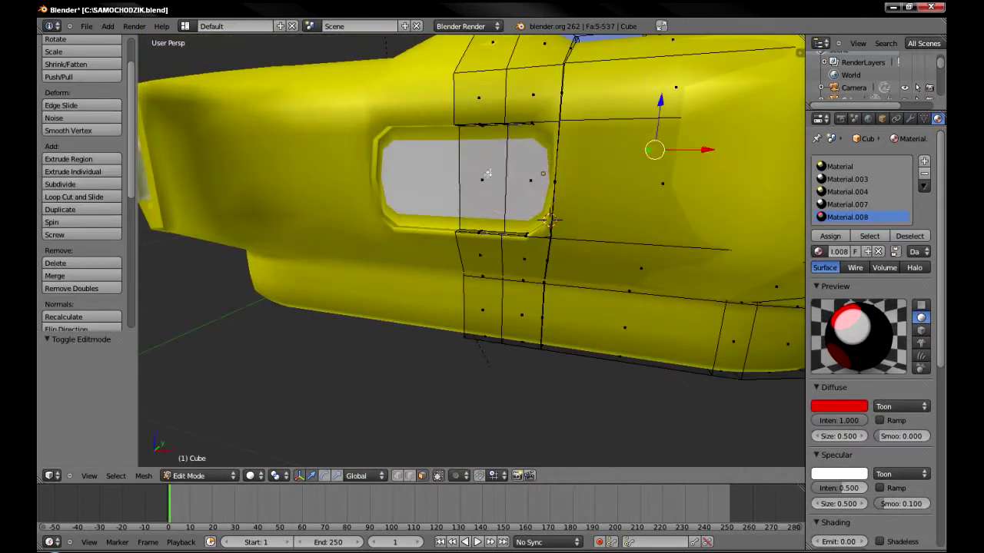
Darken the recessed side panel to grey and extrude the face below it slightly outward.
right_click(482, 177)
left_click(839, 406)
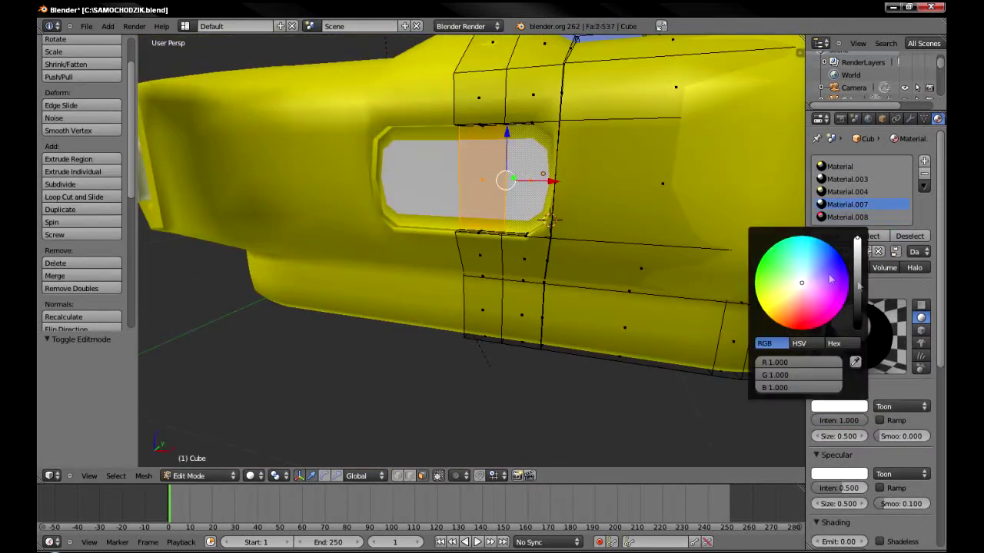
right_click(481, 311)
key("e")
left_click(545, 313)
right_click(541, 316, "alt")
middle_click_drag(691, 319, 851, 254)
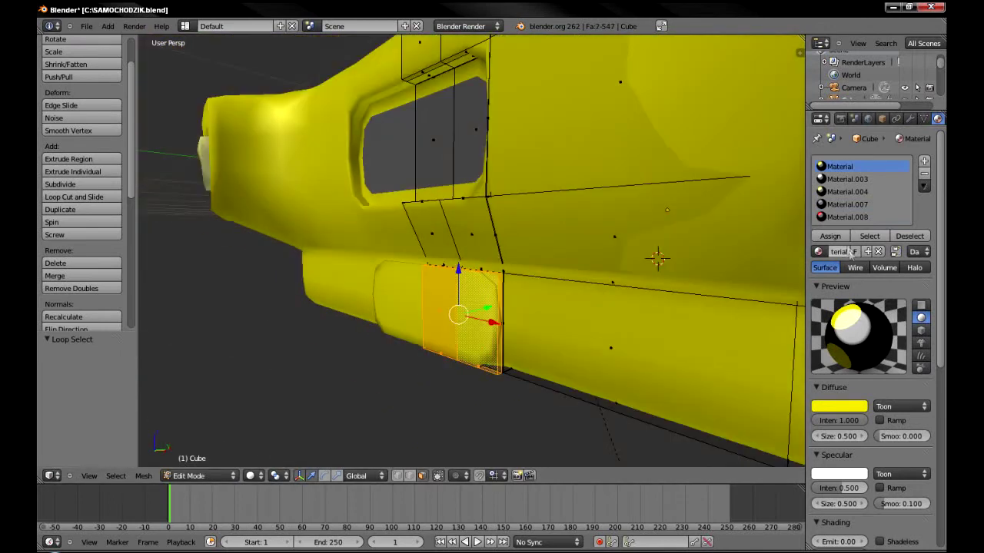
Give the raised lower panel a new white Material.009 and view the whole truck.
left_click(924, 161)
left_click(846, 251)
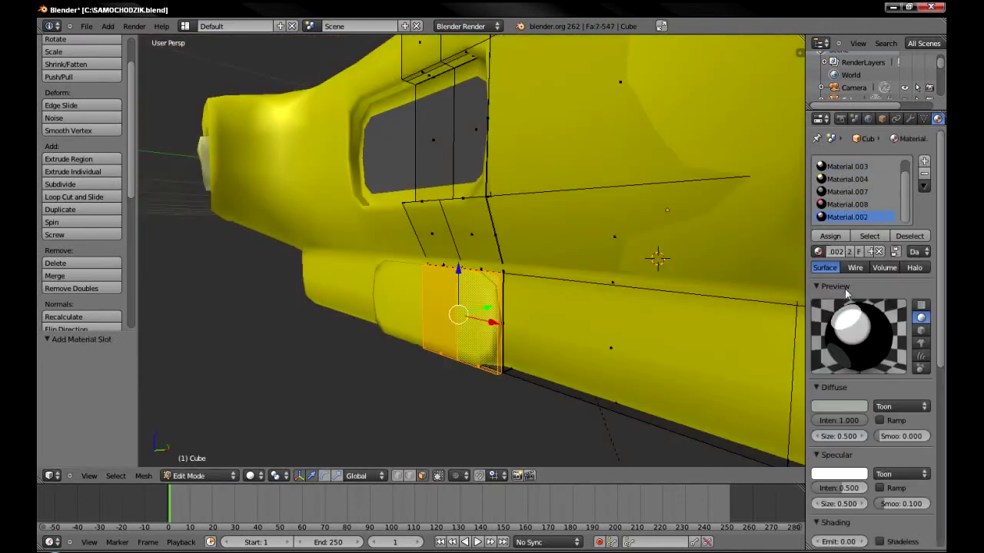
left_click(830, 236)
left_click(854, 405)
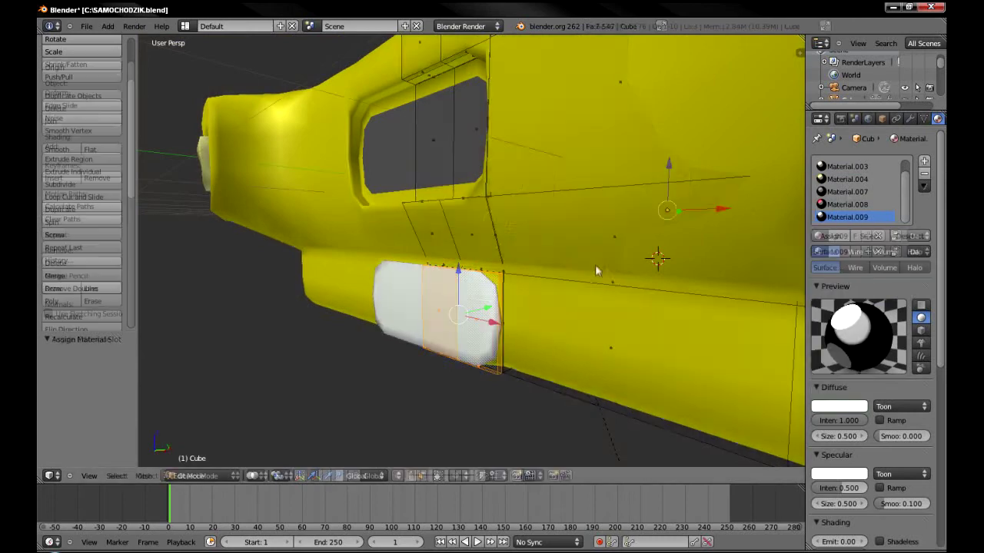
key("Tab")
scroll(595, 265, "down", 5)
middle_click_drag(595, 265, 518, 223)
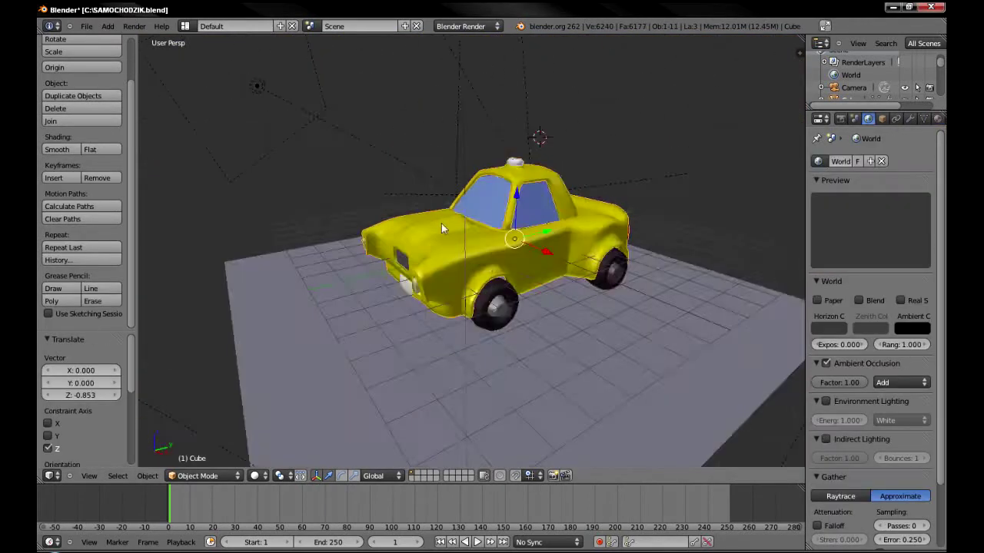
On layer 2, add a cube, flatten it, and extrude a slightly smaller end face.
key("2")
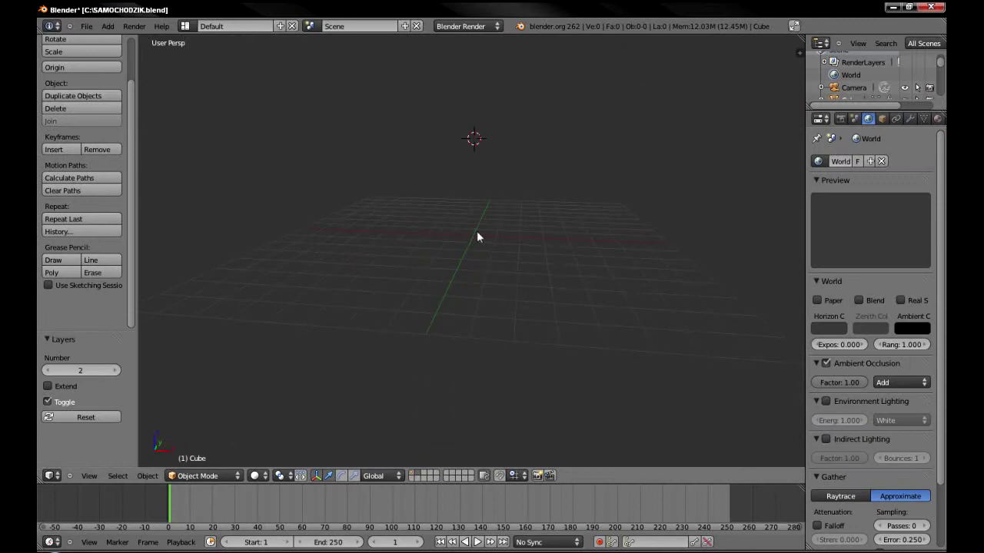
key("shift+a")
left_click(531, 277)
key("Tab")
key("s")
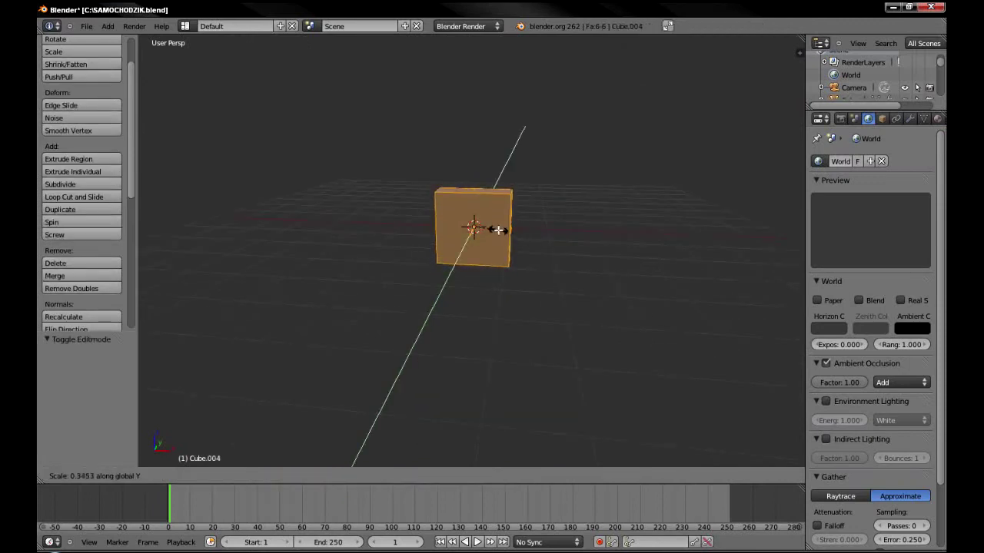
left_click(498, 230)
middle_click_drag(521, 231, 352, 301)
right_click(430, 223)
key("e")
key("s")
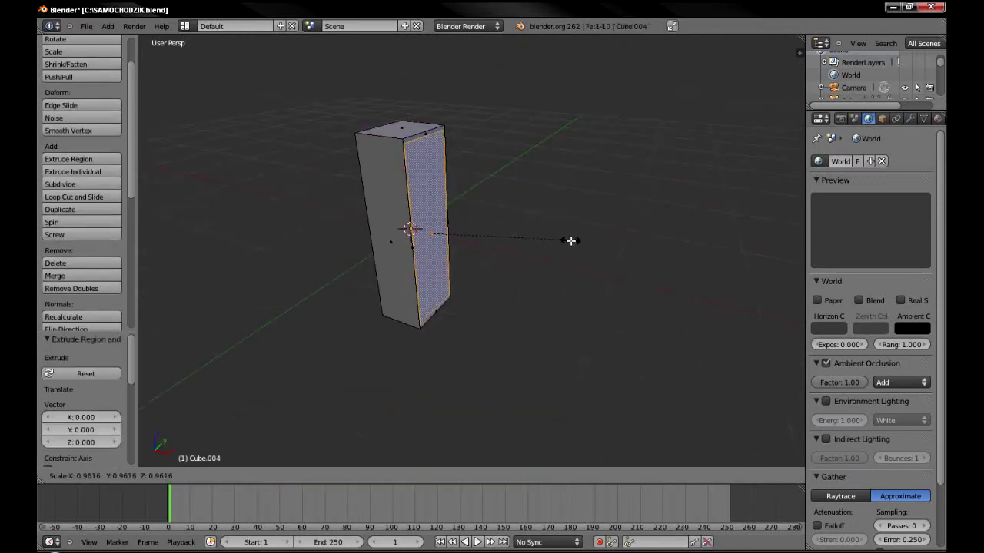
left_click(573, 240)
key("s")
left_click(530, 237)
key("Tab")
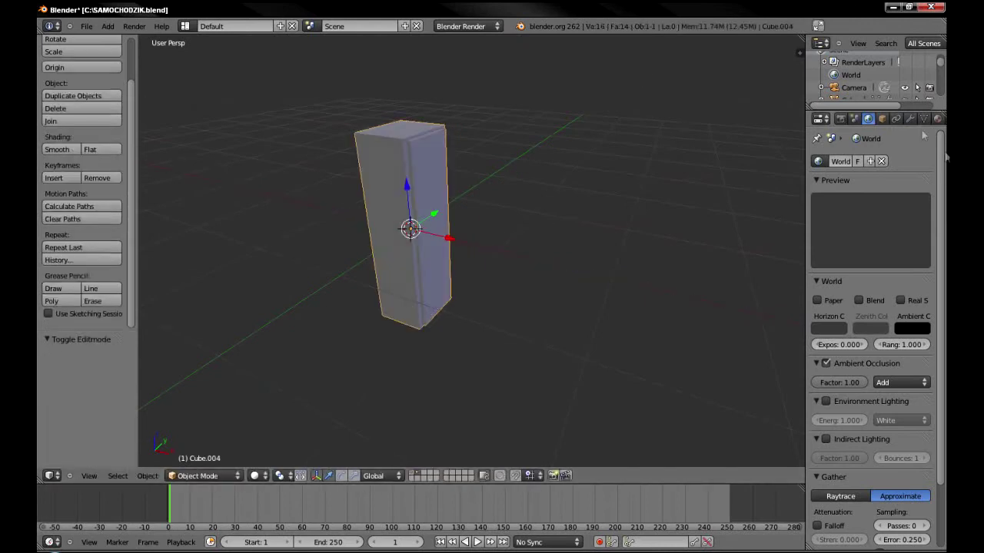
Repeat the block six times with an Array, round it with subdivision, and apply the array.
left_click(910, 119)
left_click(869, 176)
left_click(637, 227)
middle_click_drag(508, 276, 467, 284)
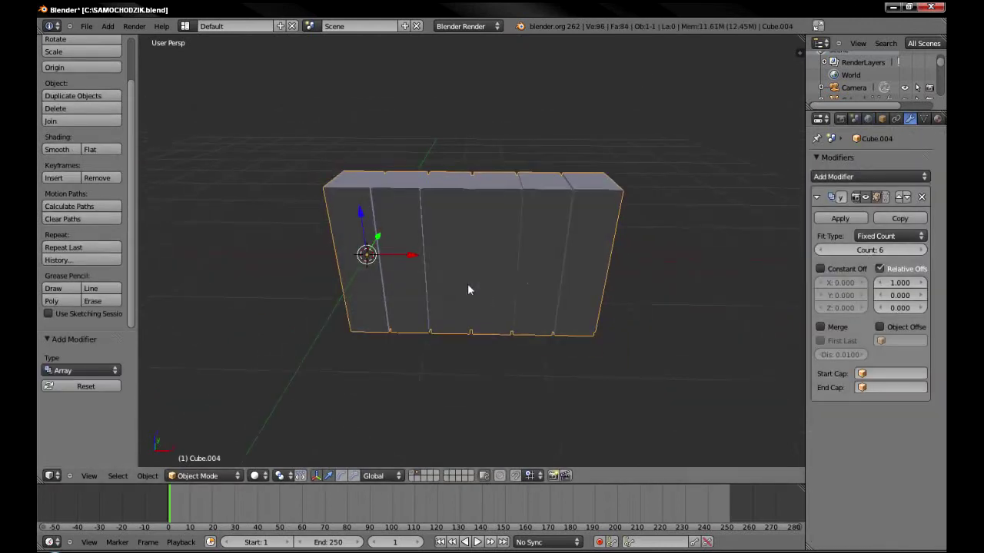
key("ctrl+1")
key("Tab")
key("ctrl+r")
left_click(342, 231)
left_click(328, 176)
key("Tab")
left_click(840, 218)
Loop-cut each of the blocks and separate the mesh by loose parts.
key("Tab")
key("ctrl+r")
left_click(369, 176)
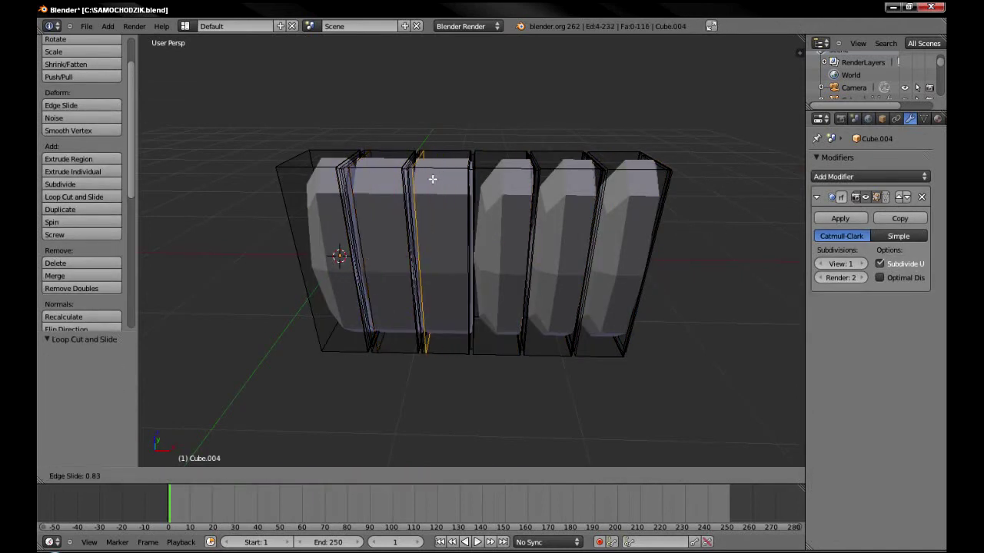
left_click(432, 180)
right_click(538, 223, "alt")
right_click(588, 223, "alt")
right_click(621, 211, "alt")
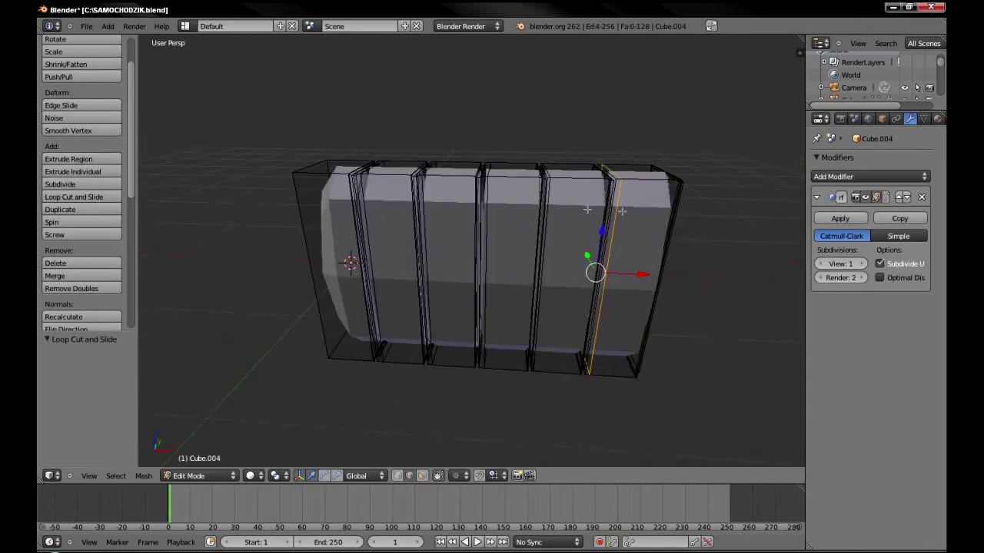
key("a")
key("p")
left_click(549, 235)
key("Tab")
Mirror the left end block with X scale -1, move it to the right end, and join all parts.
right_click(342, 206)
key("Tab")
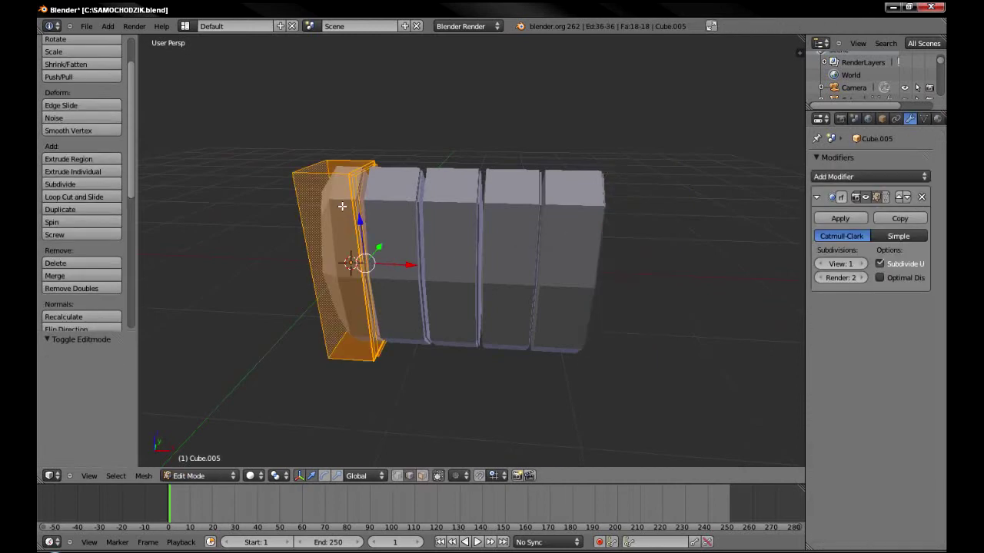
key("s")
key("x")
key("minus")
key("1")
key("Return")
key("g")
key("x")
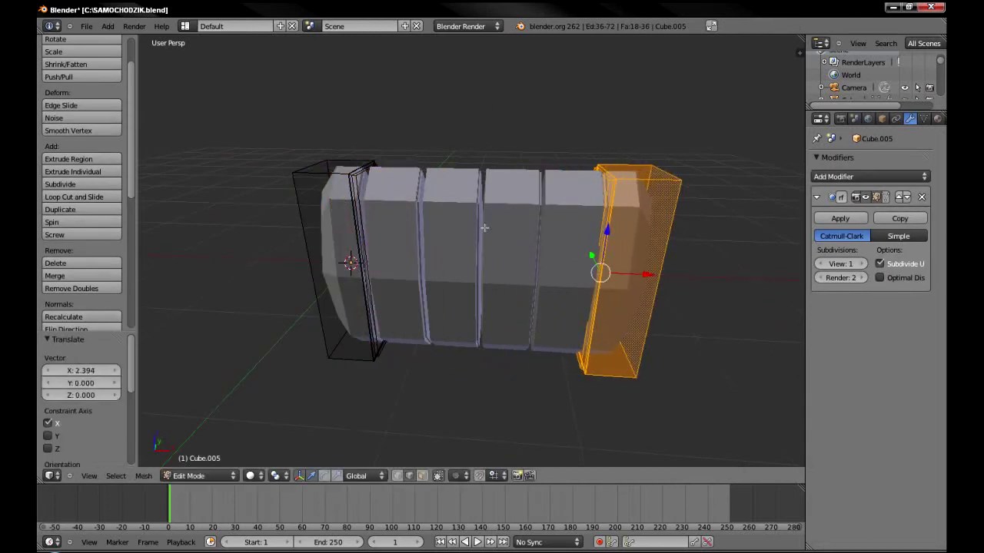
key("Tab")
key("a")
key("ctrl+j")
Add loop cuts to the left, middle and right blocks of the joined box.
key("Tab")
key("ctrl+r")
left_click(377, 353)
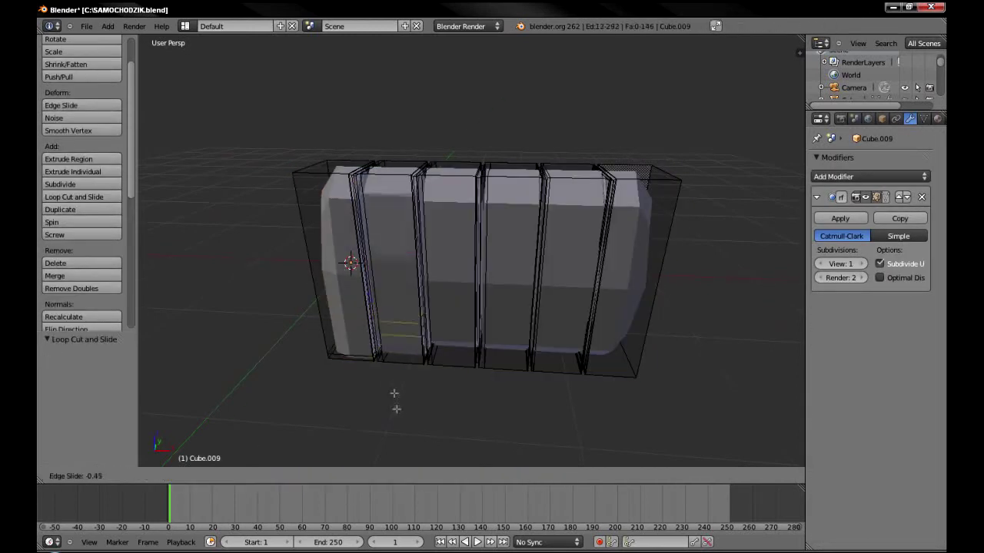
left_click(504, 318)
left_click(580, 422)
key("ctrl+r")
left_click(612, 356)
left_click(592, 421)
key("Tab")
middle_click_drag(592, 421, 209, 173)
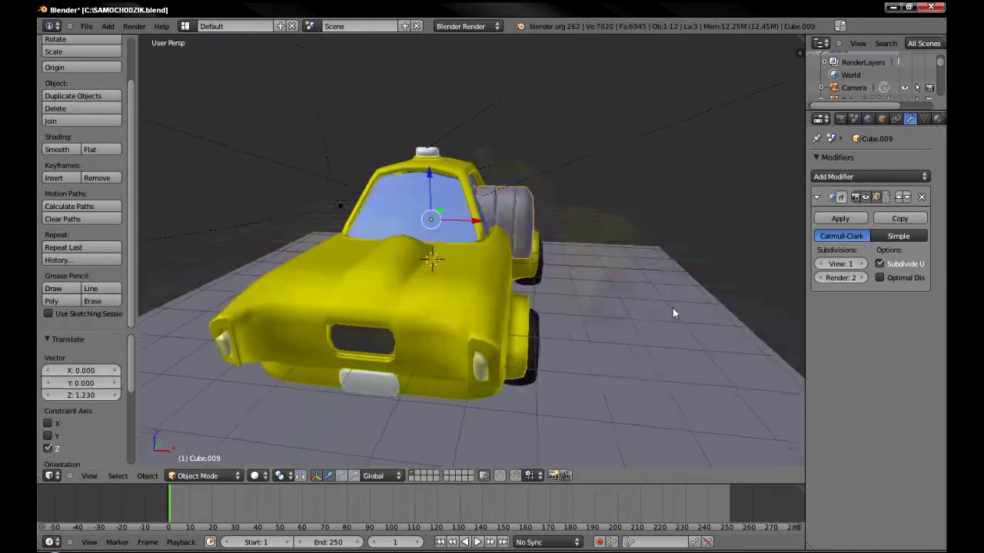
Lower the cargo box along Z and tilt it in side view to fit the bed.
key("g")
key("z")
left_click(568, 277)
key("KP_3")
key("z")
key("KP_5")
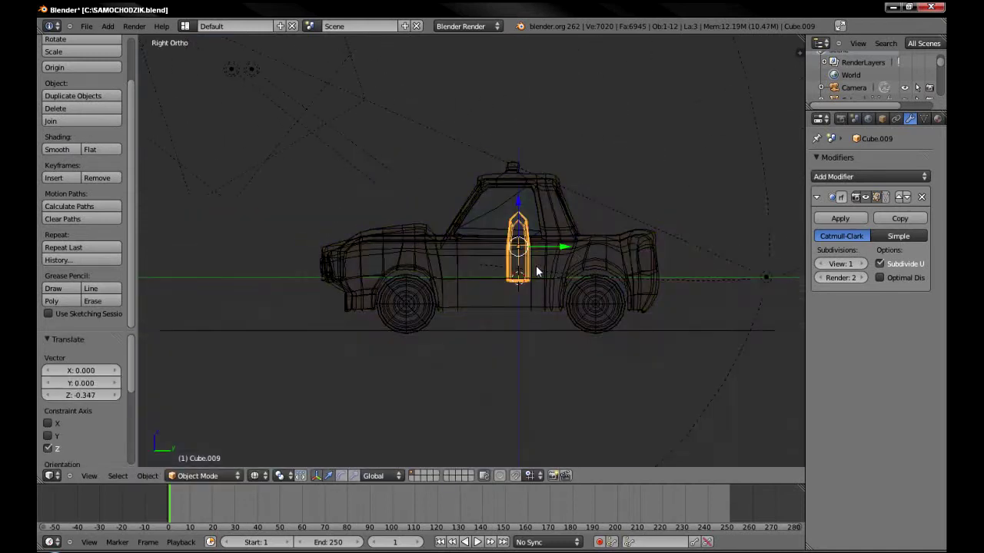
scroll(566, 292, "up", 5)
key("r")
left_click(600, 278)
Nudge the cargo box down into the truck bed.
key("Tab")
middle_click_drag(600, 278, 558, 269)
key("ctrl+r")
key("Escape")
key("Tab")
key("z")
key("z")
key("g")
left_click(586, 283)
Apply the subdivision, give the box a dark red Material.010, and render with F12.
key("z")
left_click(840, 218)
left_click(937, 118)
key("z")
left_click(818, 202)
left_click(850, 363)
left_click(838, 357)
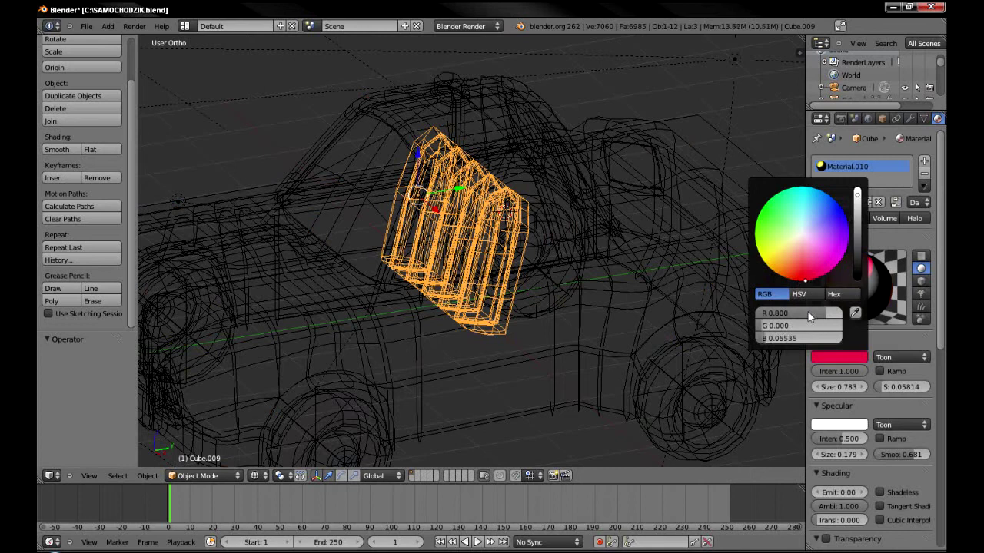
left_click(838, 356)
left_click_drag(857, 196, 857, 231)
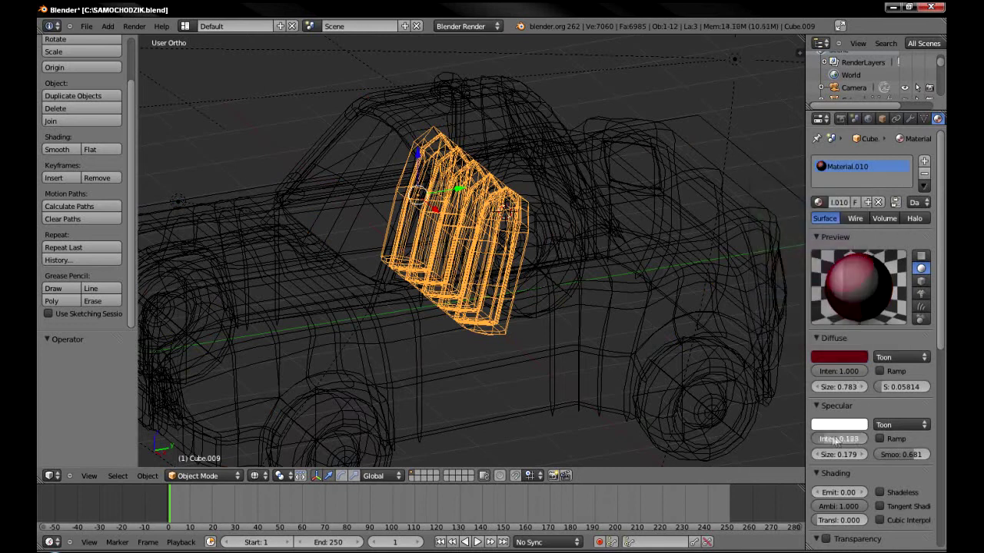
key("F12")
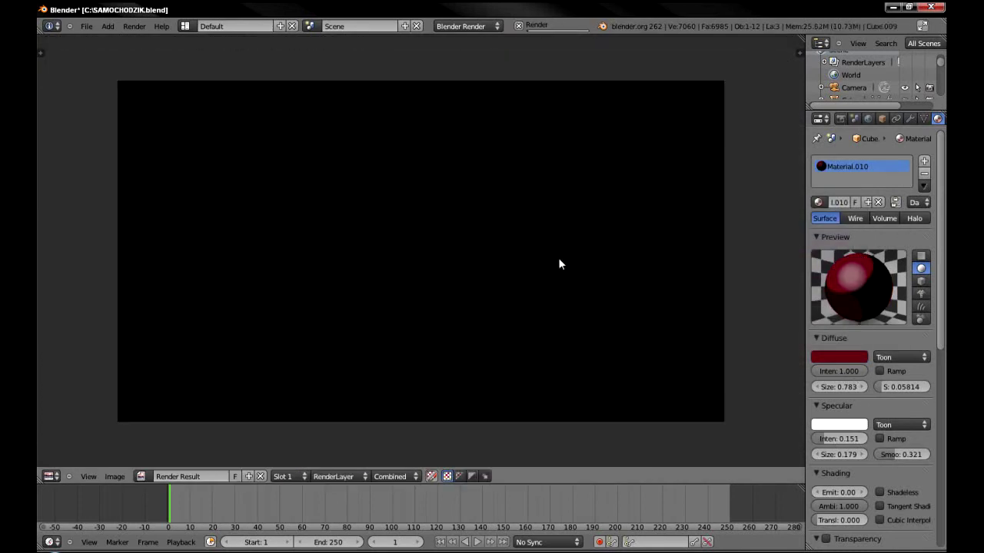